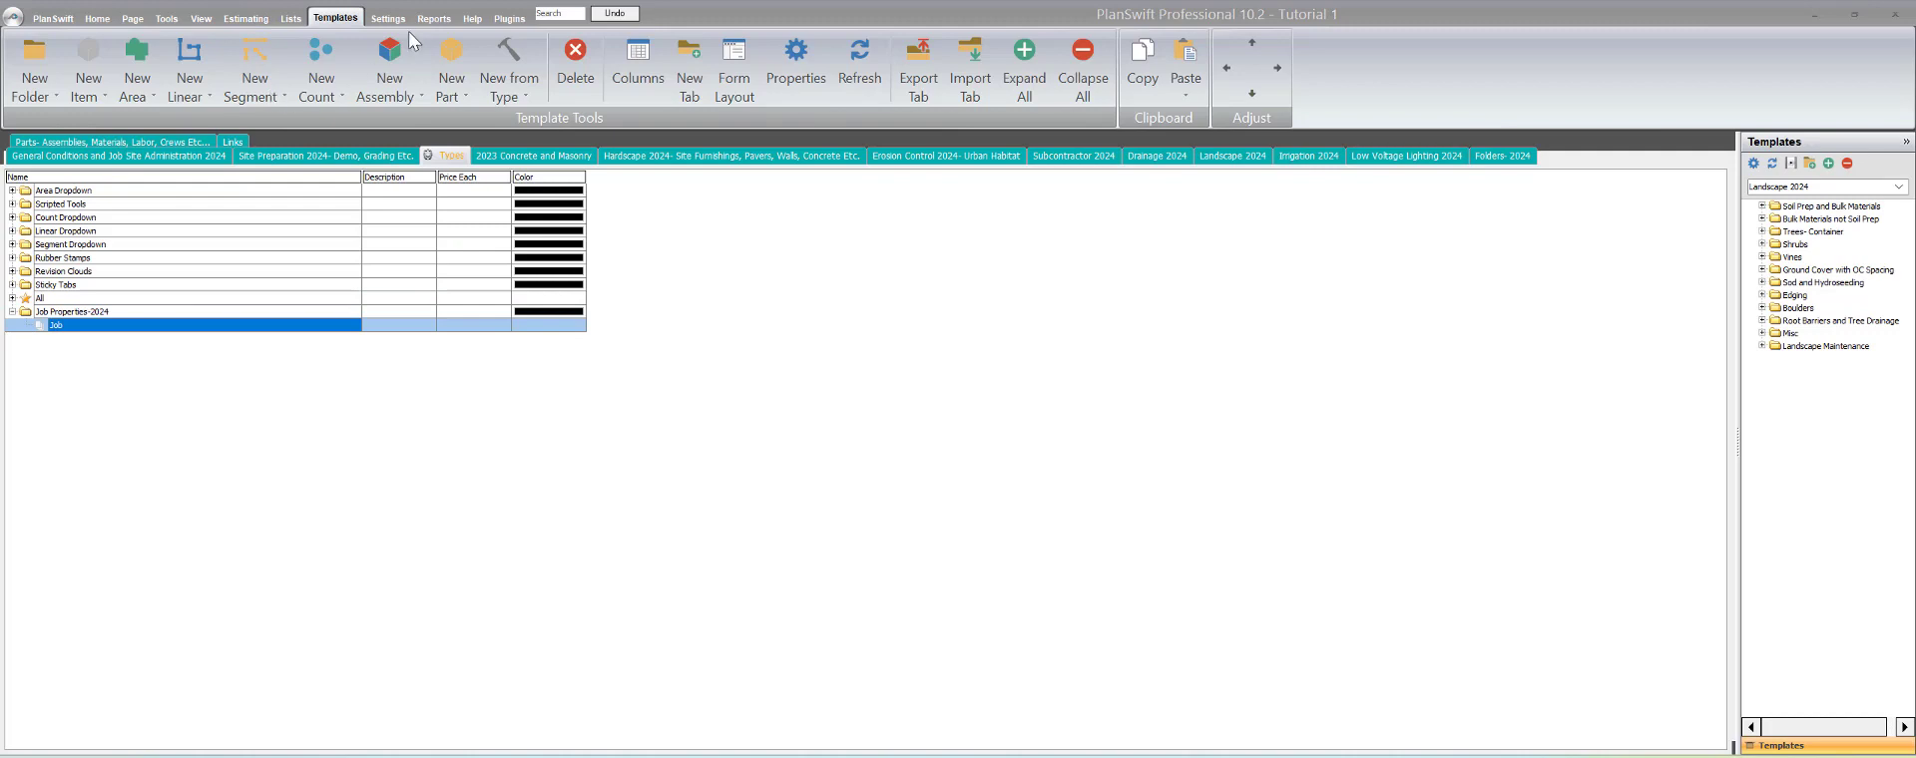
Step: Remove the 2023 Concrete and Masonry tab from the template tabs
click(143, 156)
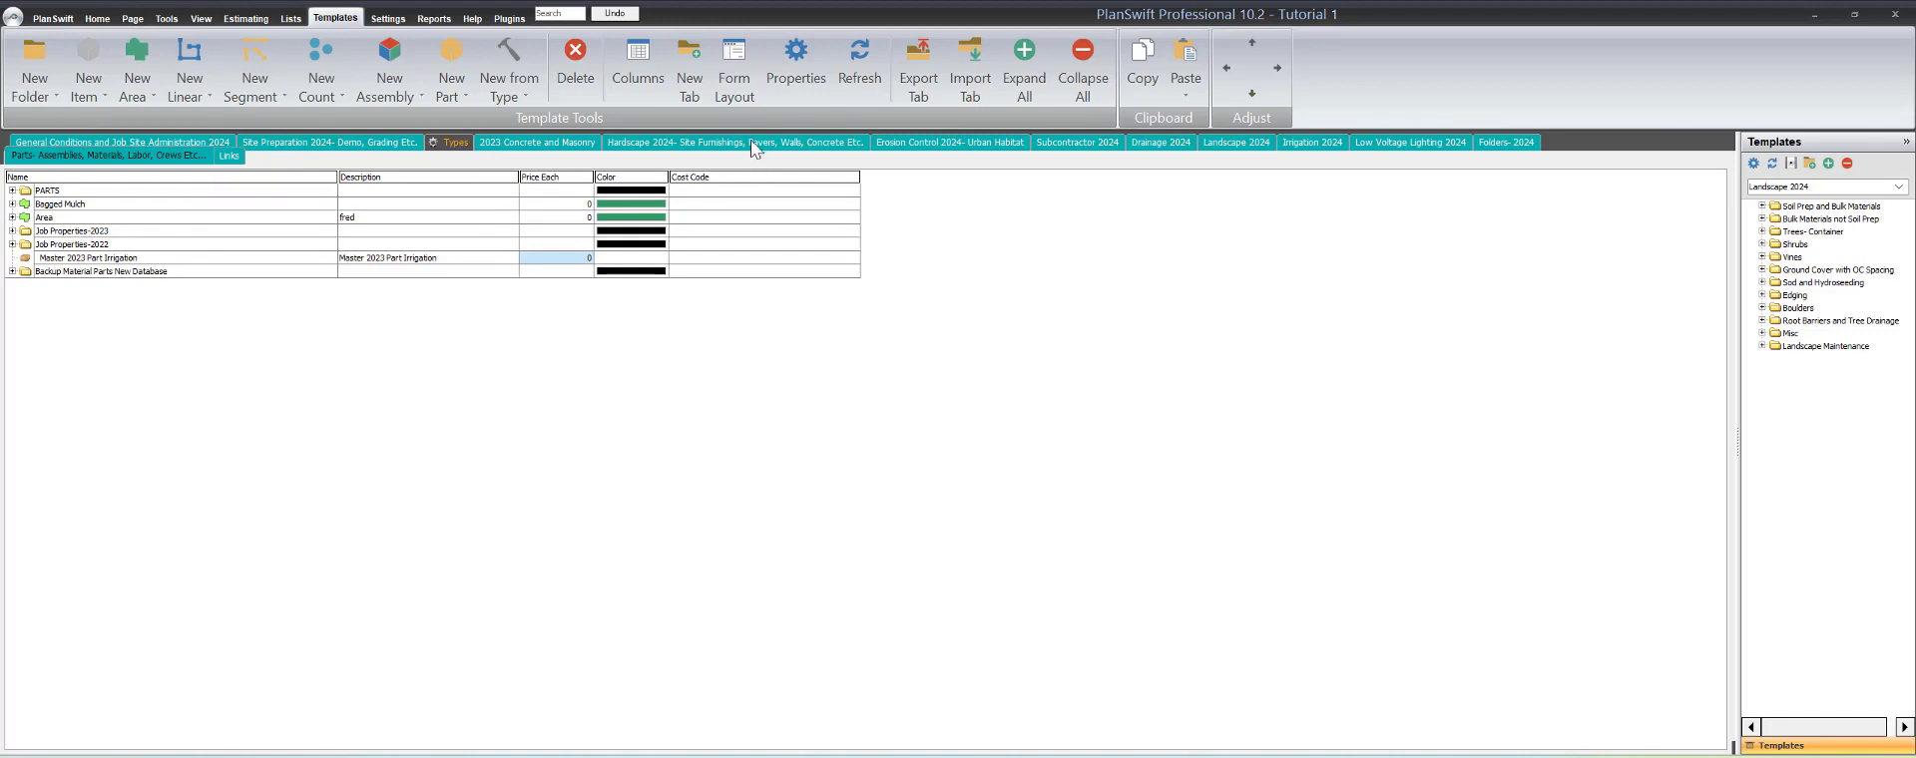
click(539, 146)
right_click(538, 163)
click(579, 292)
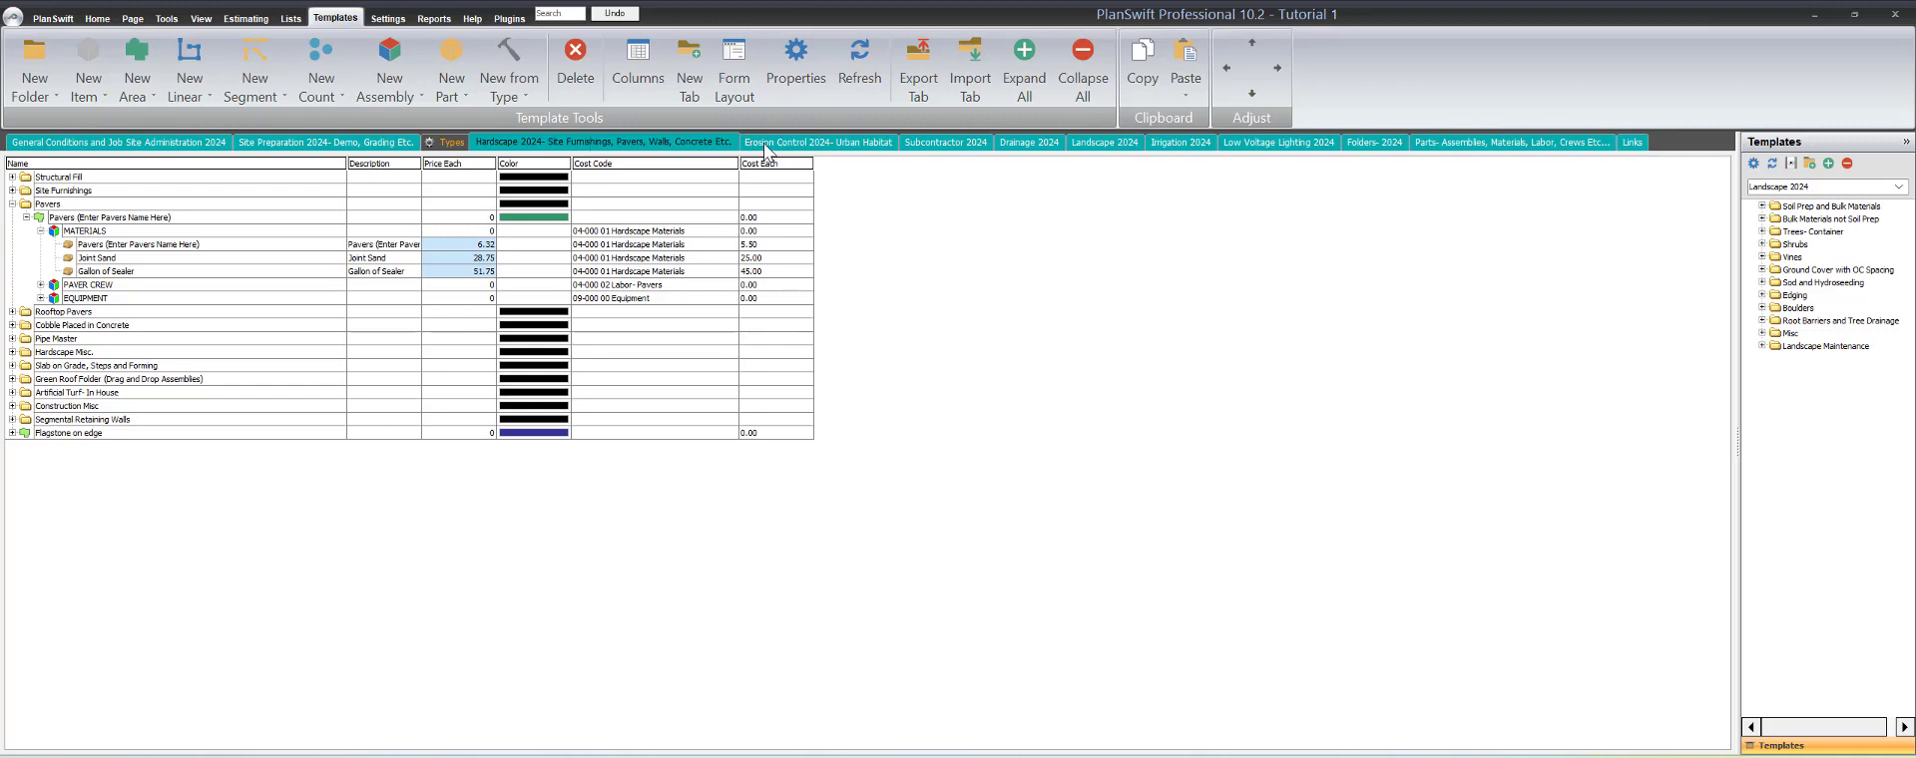
Step: In the Drainage 2024 templates, expand the 12" Catch Basin materials and inspect the 1211 NDS black square grate's properties
click(1029, 141)
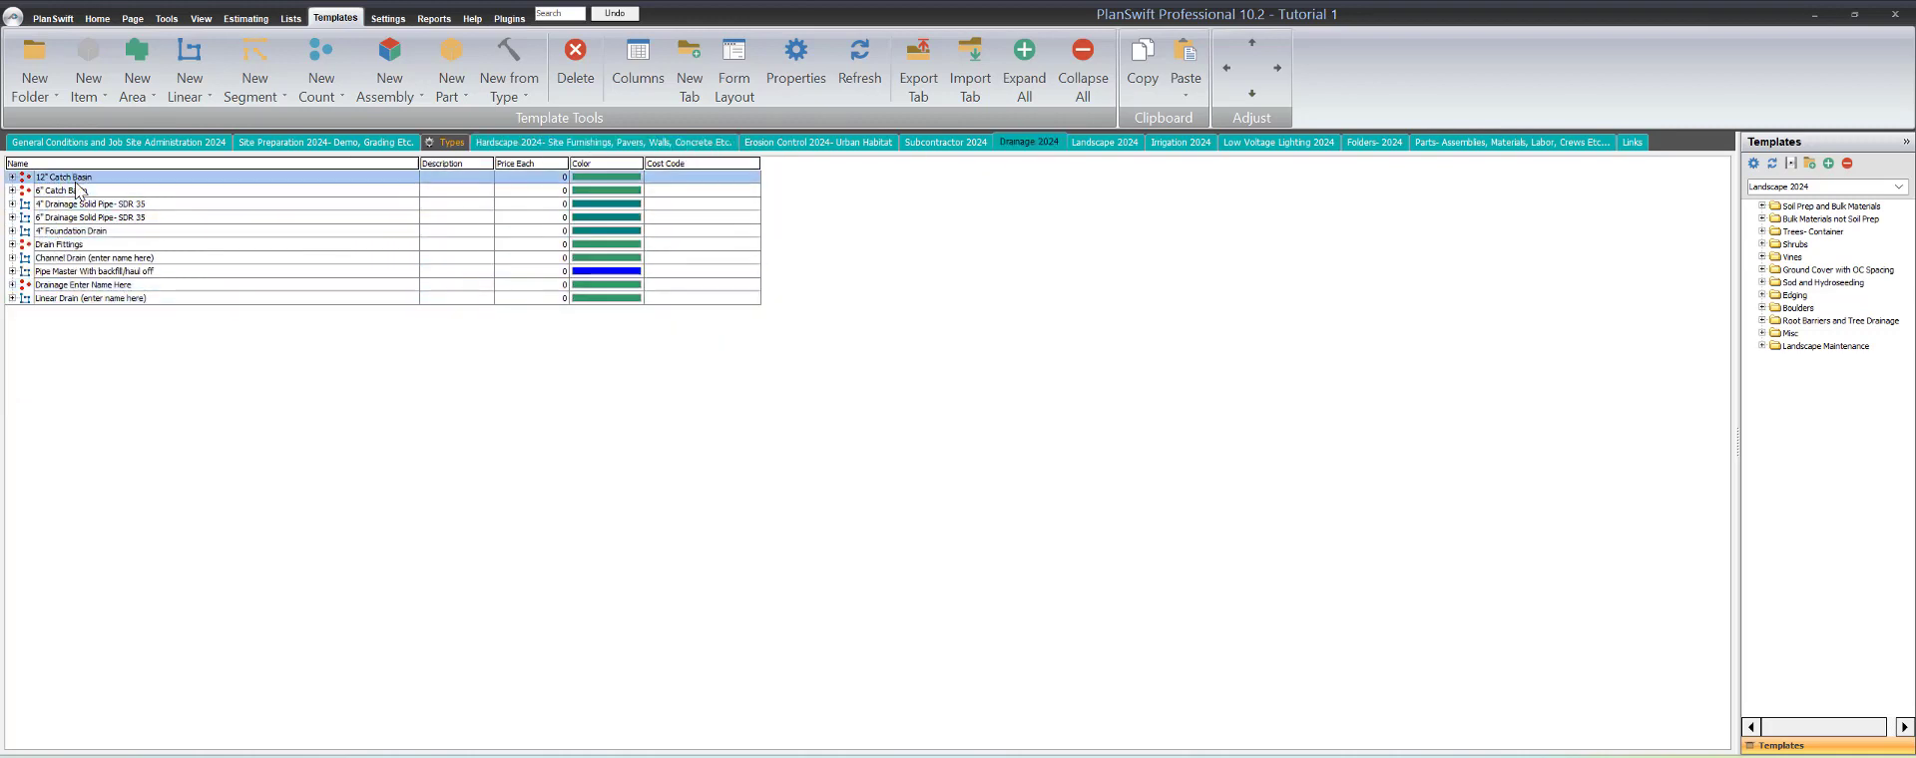
click(12, 178)
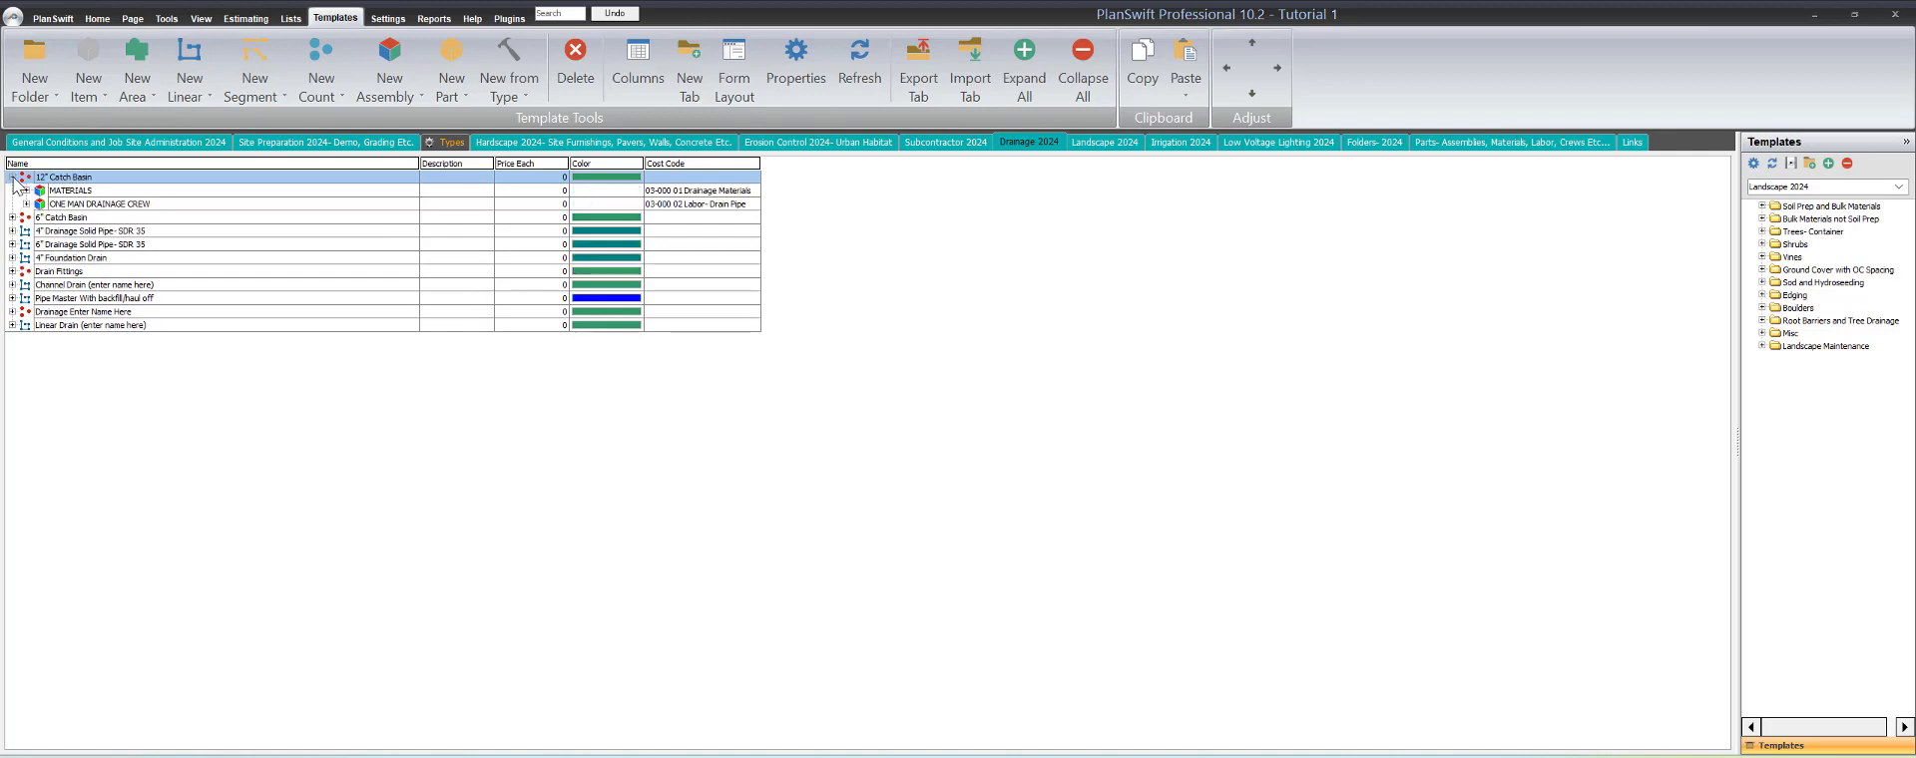
click(25, 190)
click(126, 204)
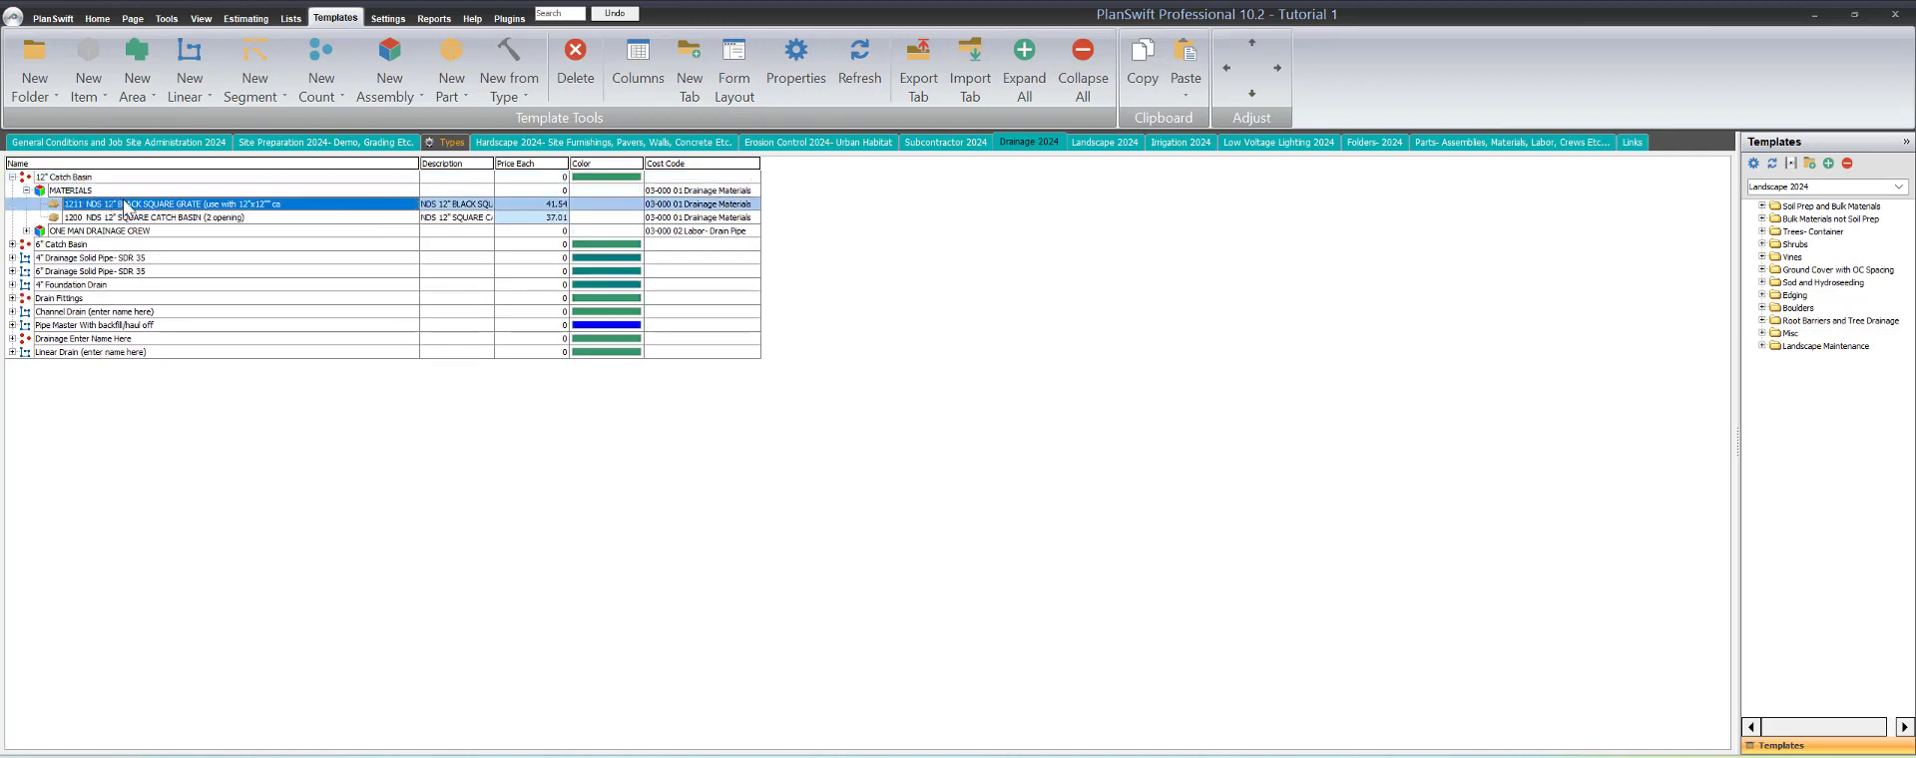
double_click(126, 206)
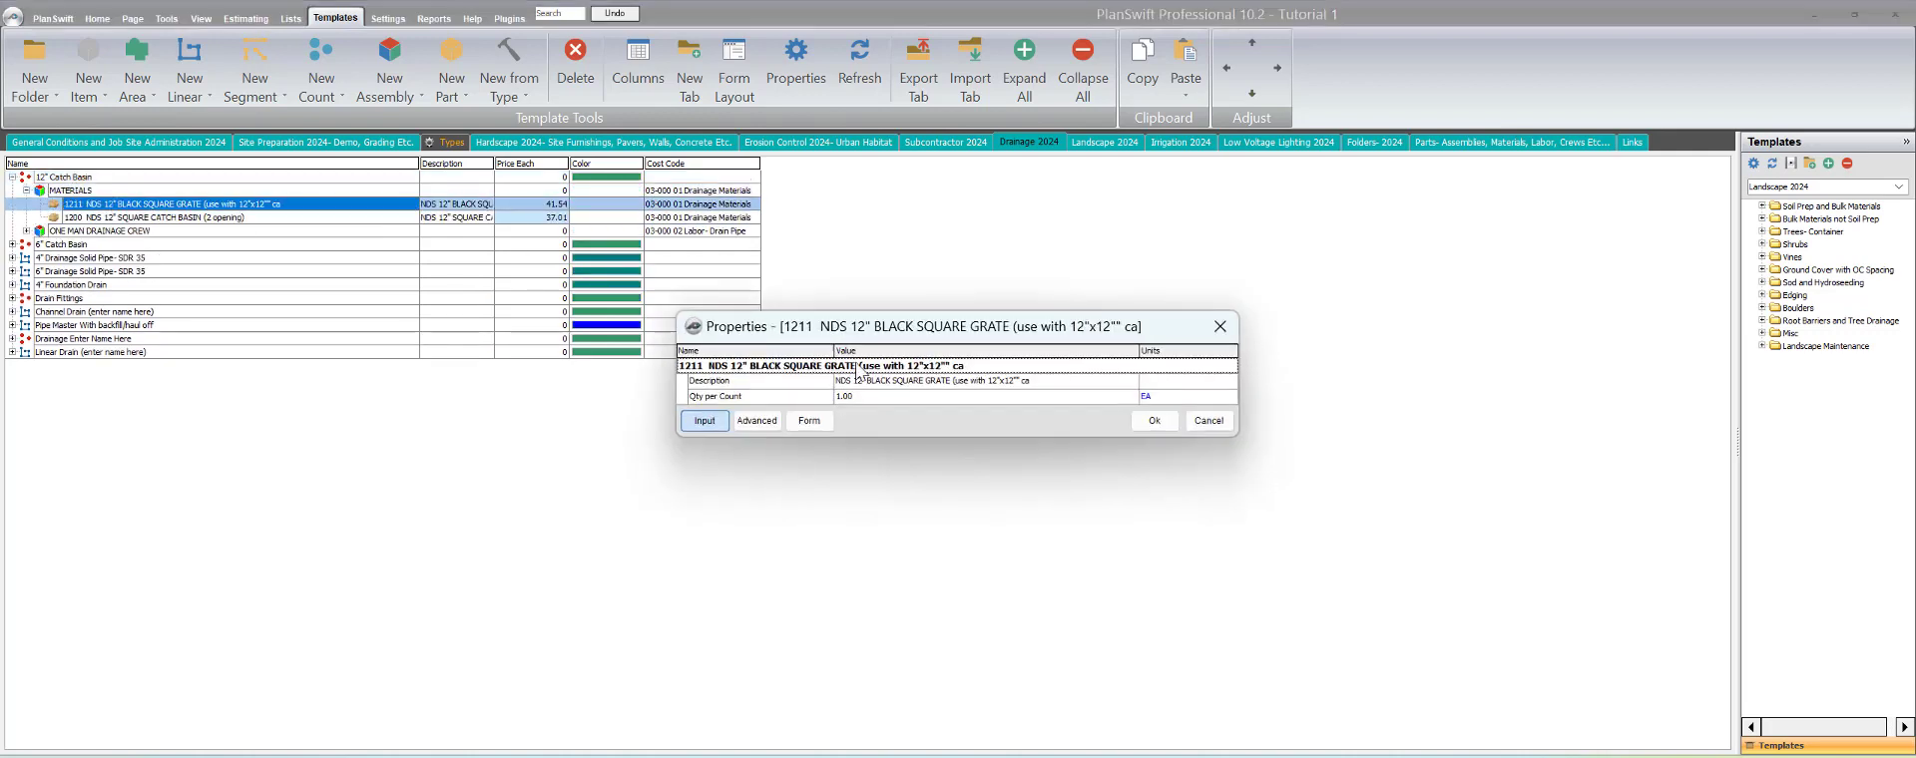
click(960, 381)
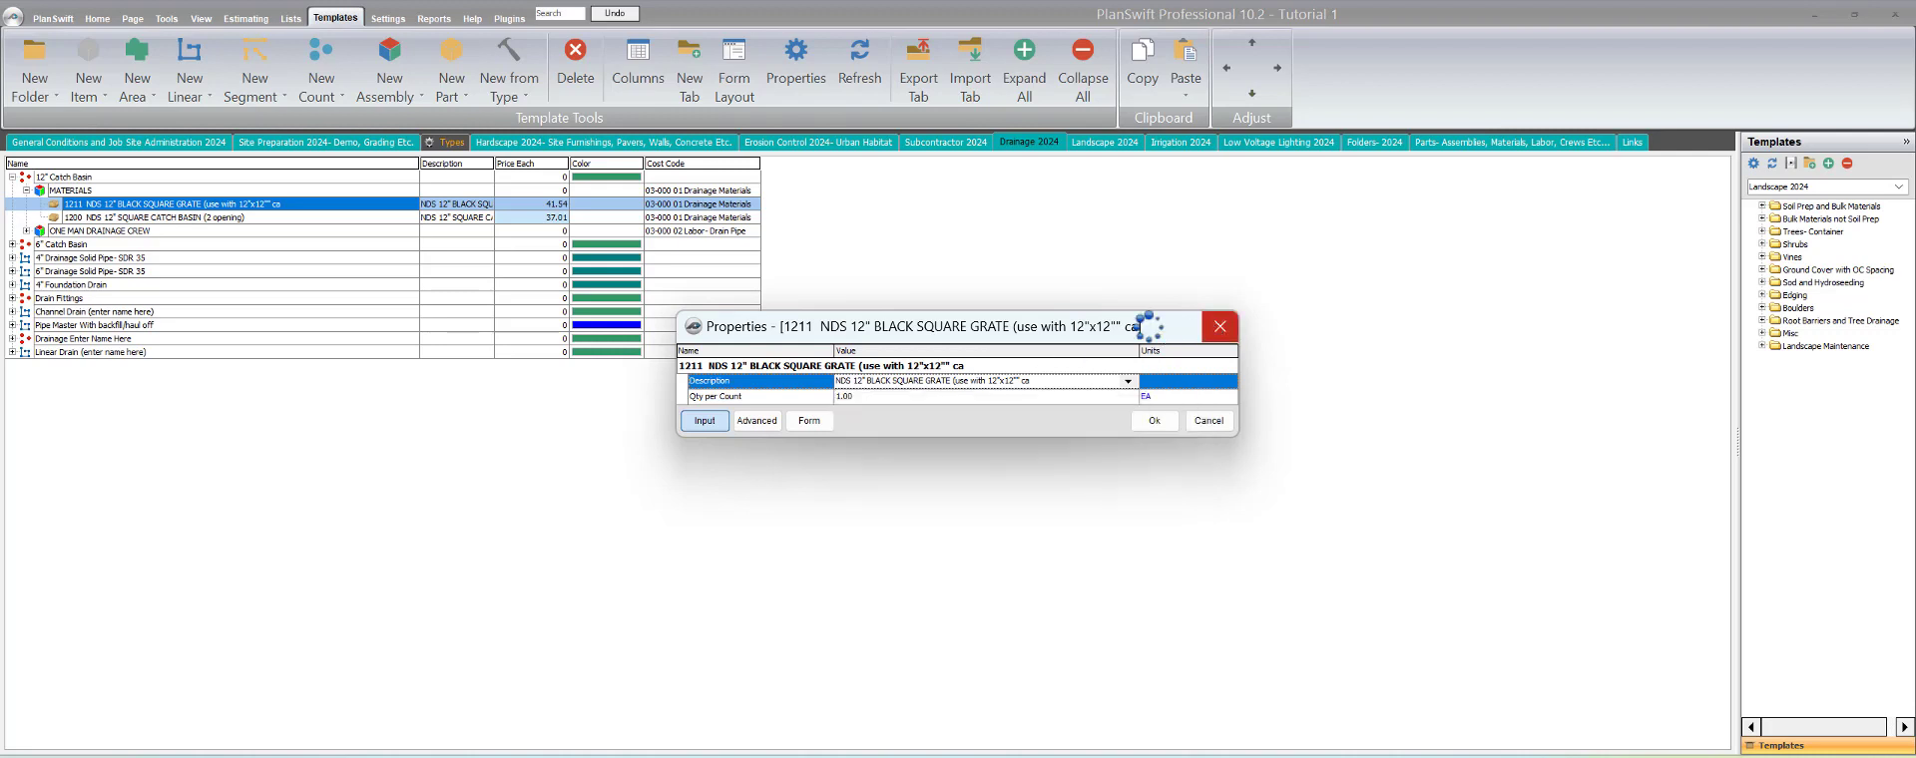
click(1217, 327)
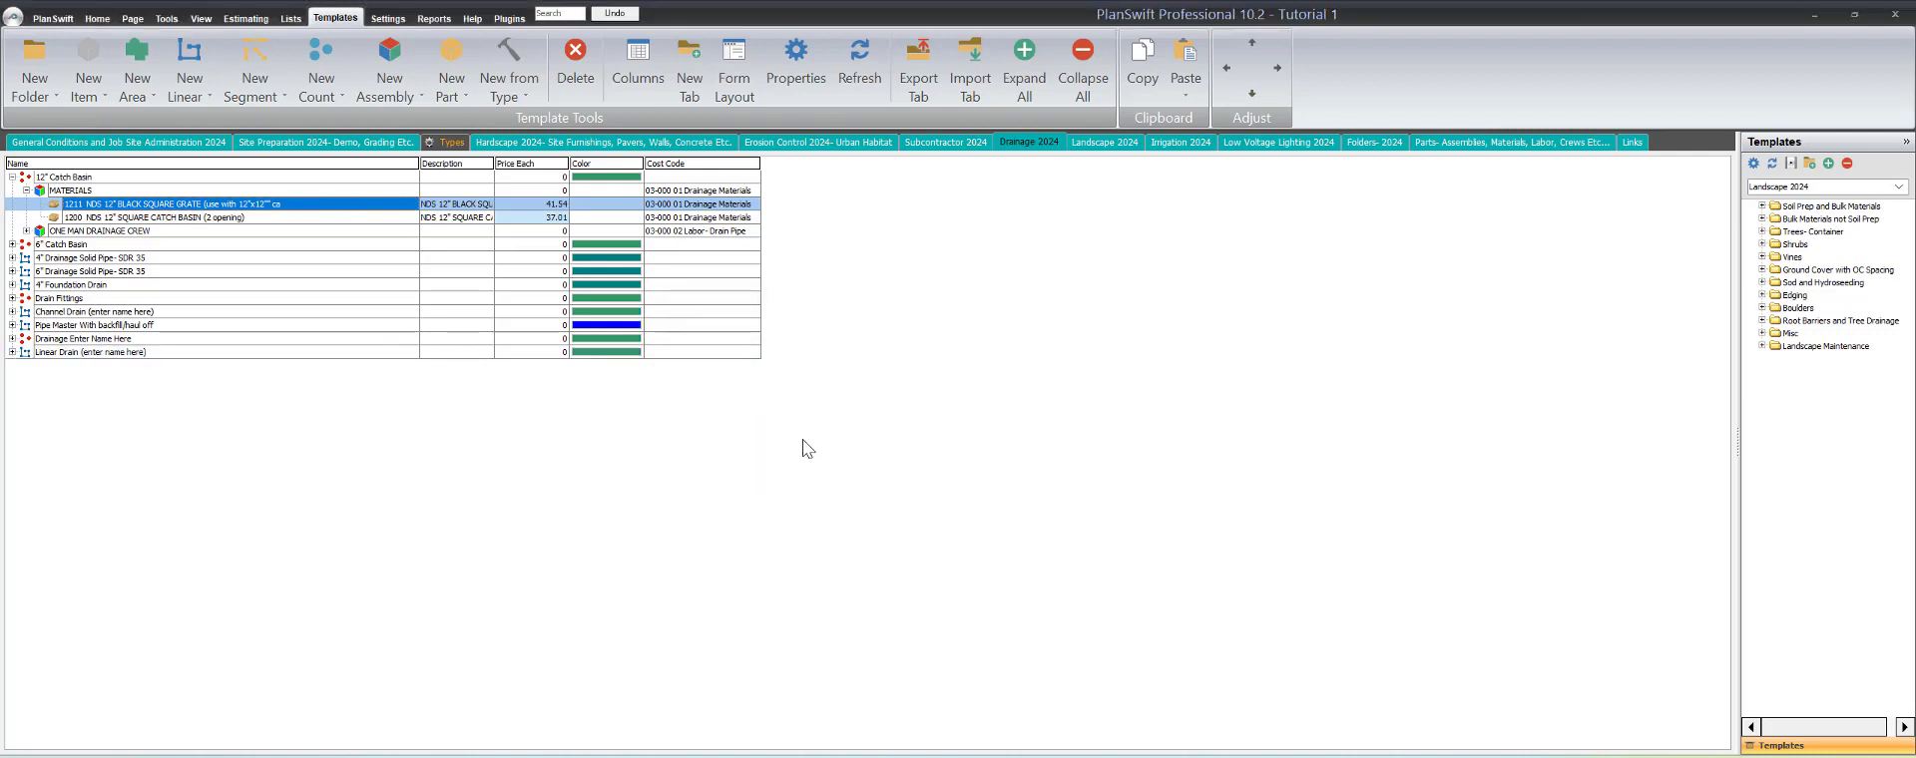
Step: Collapse the 12" Catch Basin assembly and its MATERIALS group
click(12, 178)
click(12, 177)
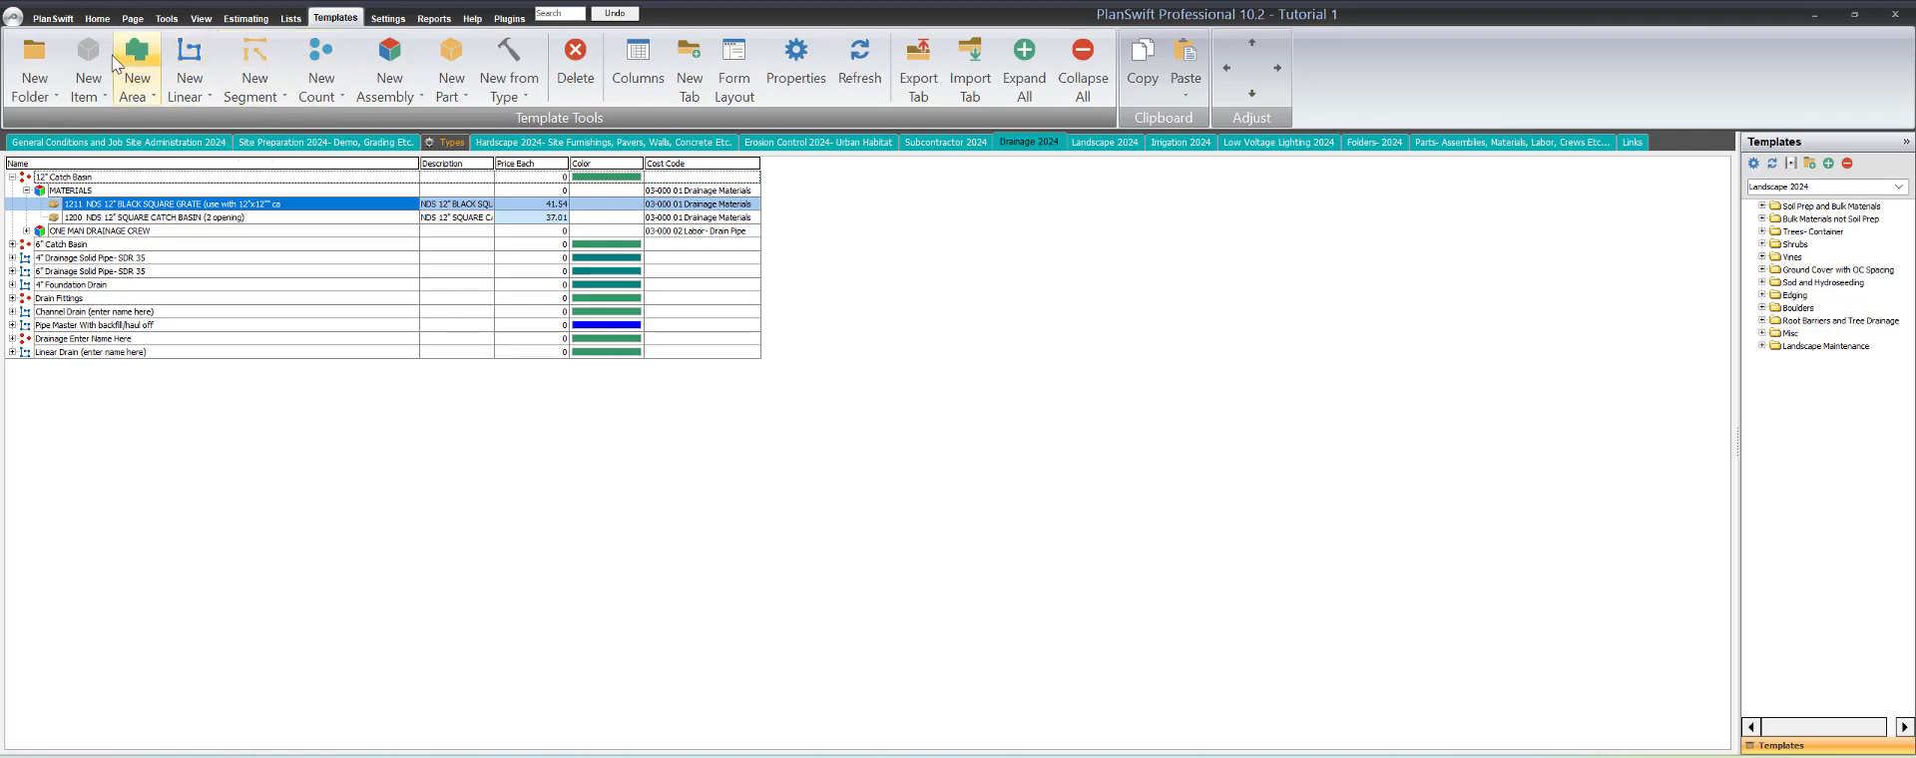
click(12, 195)
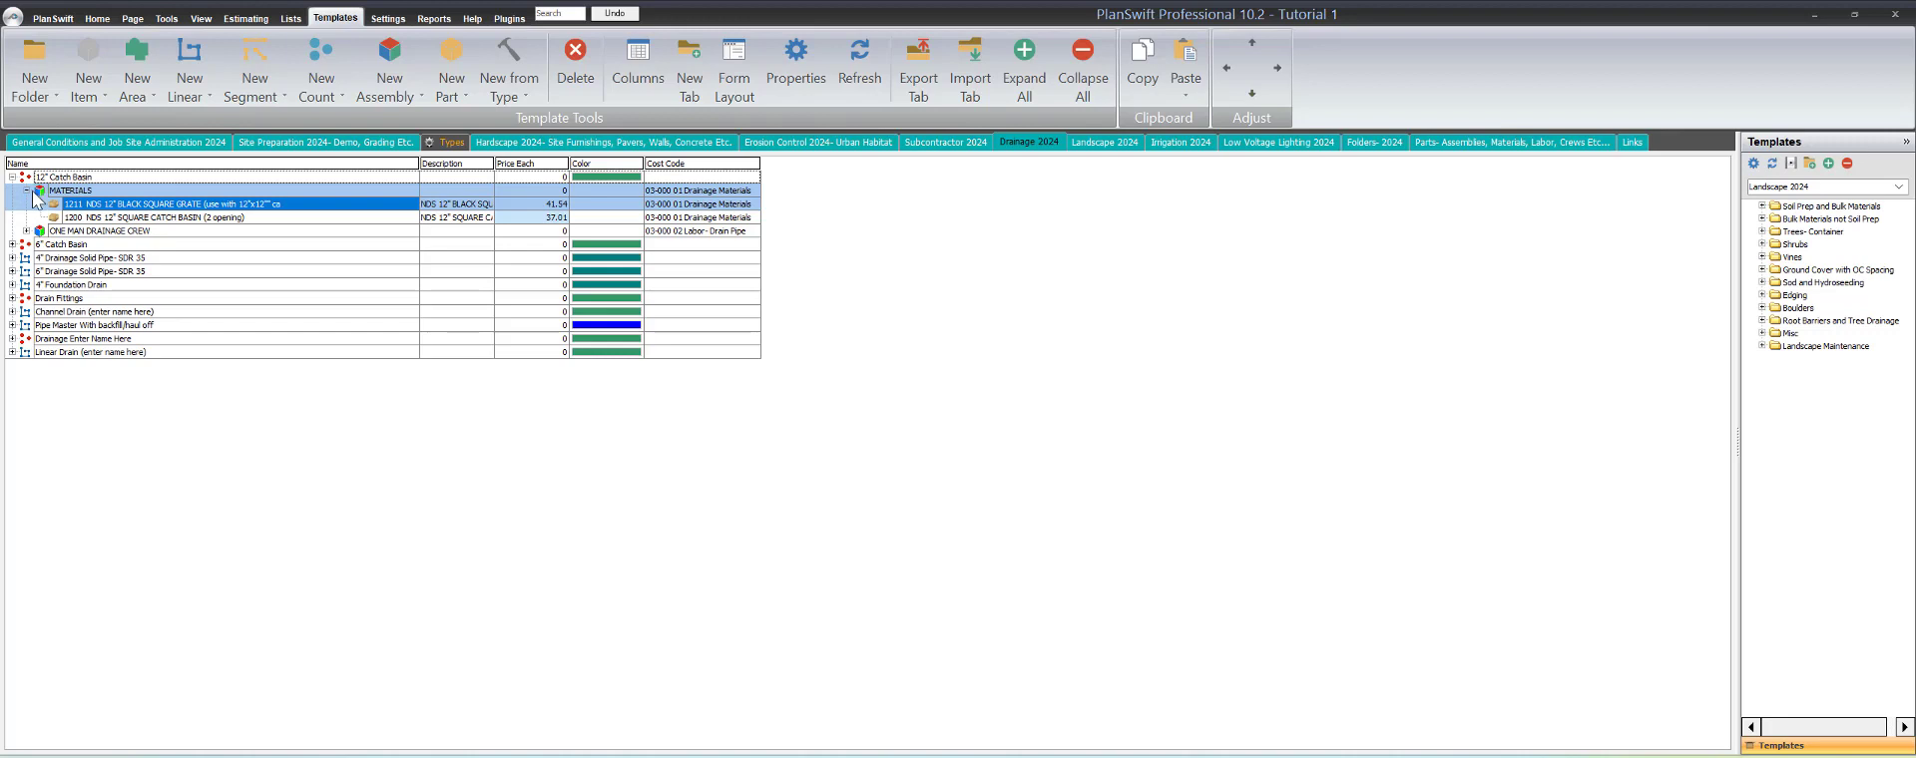
click(25, 189)
click(24, 181)
click(12, 177)
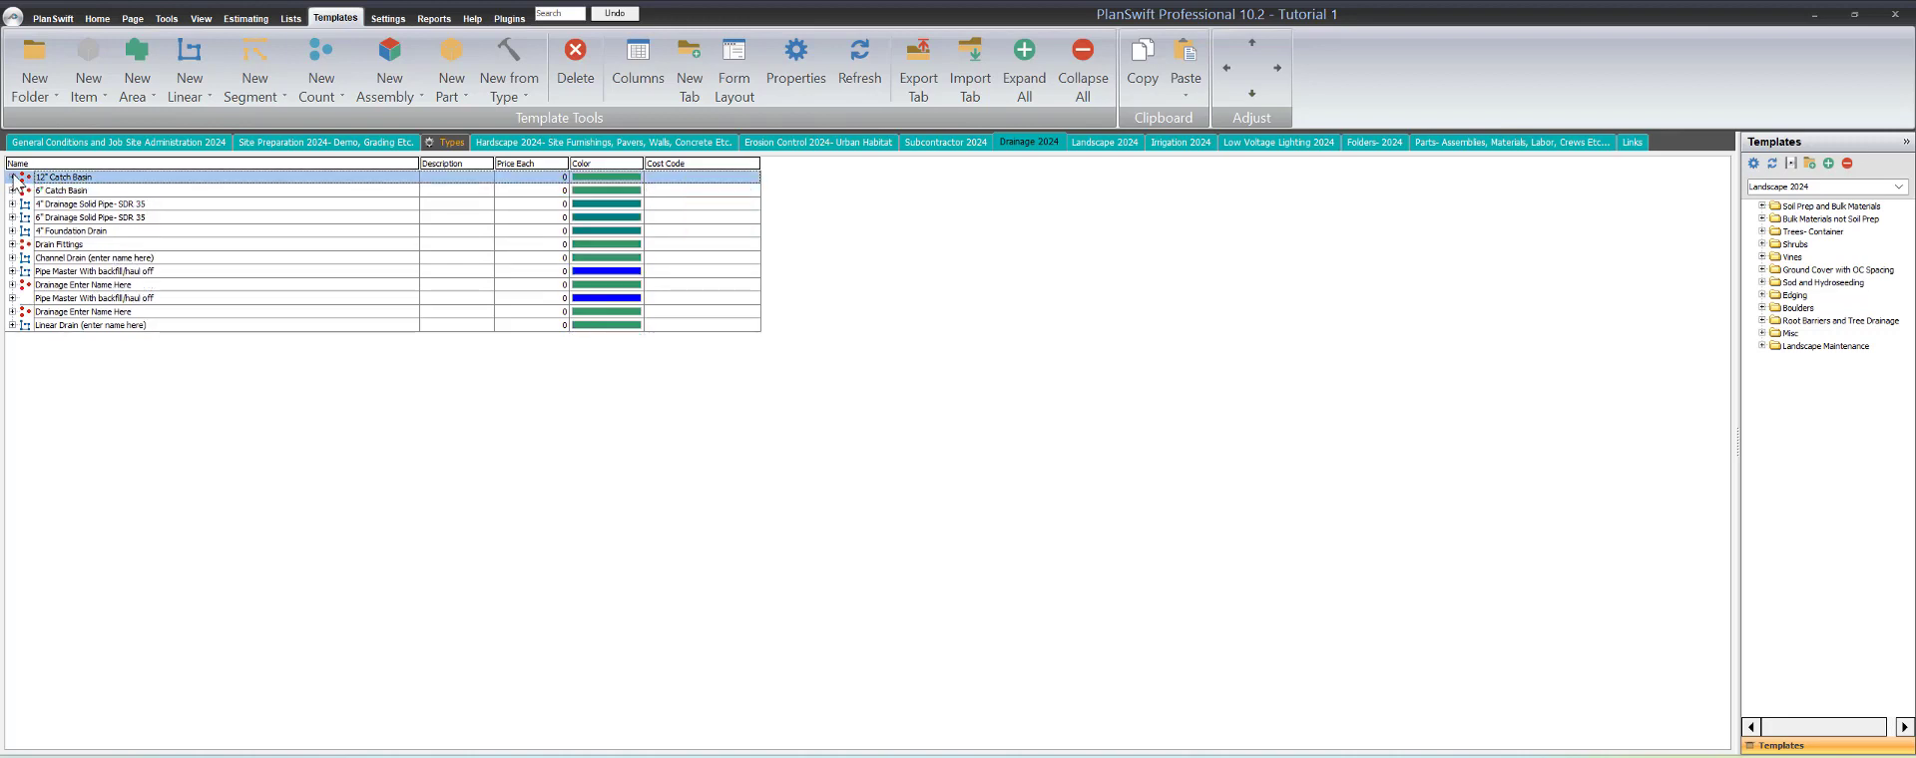
Step: Look over the drainage templates and expand the 12" Catch Basin to examine its materials and one-man drainage crew labor
click(75, 189)
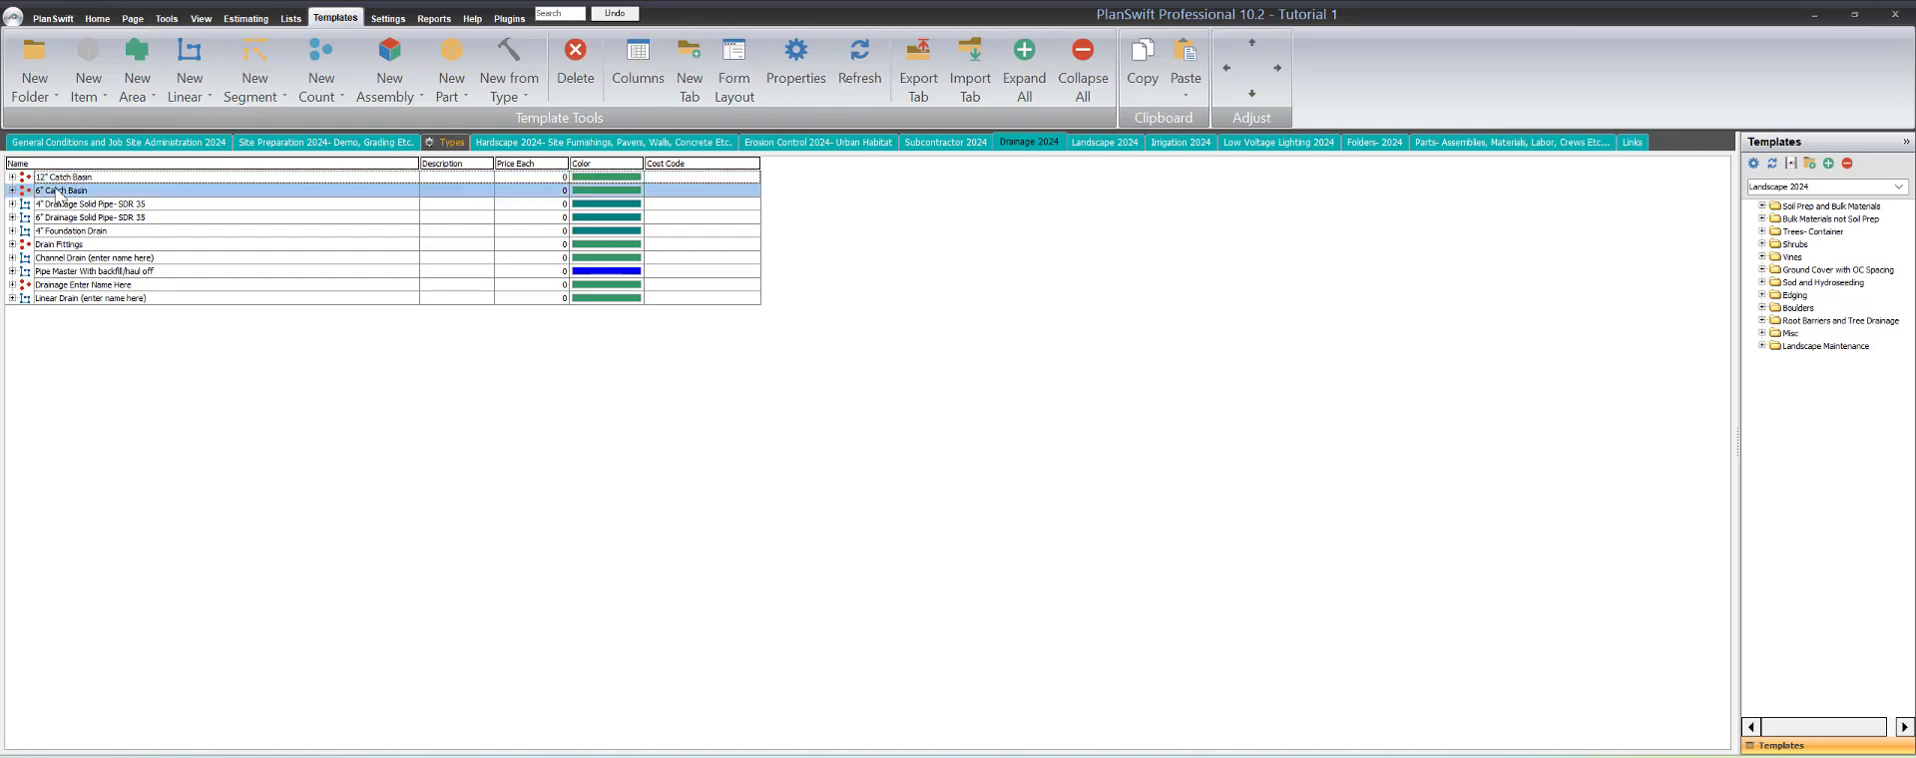
click(50, 204)
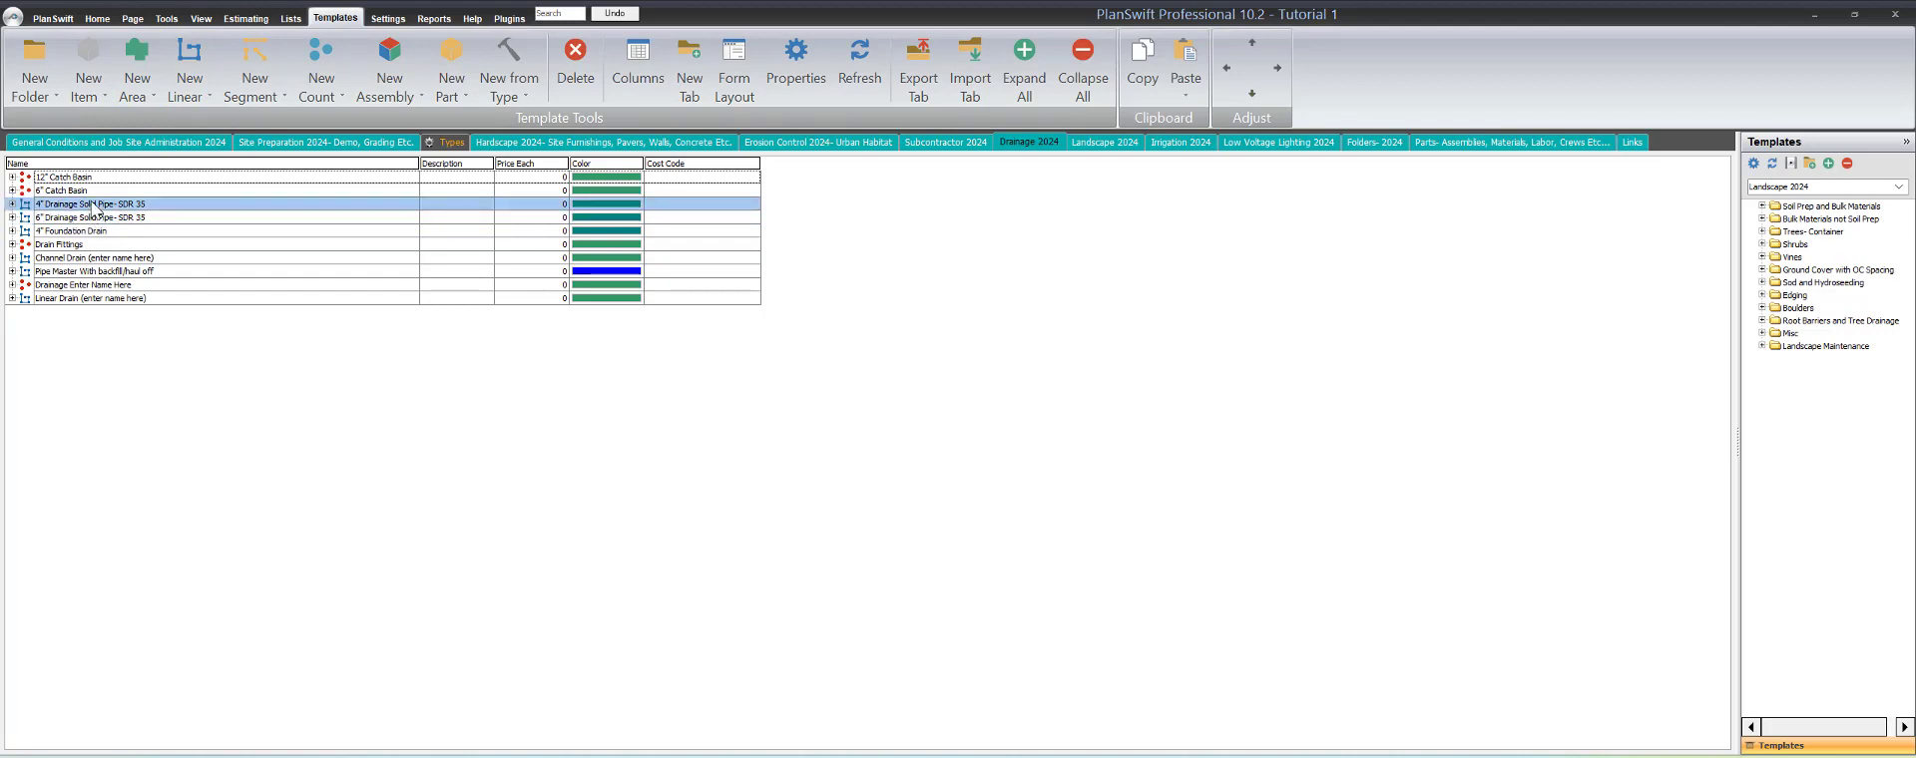
click(40, 176)
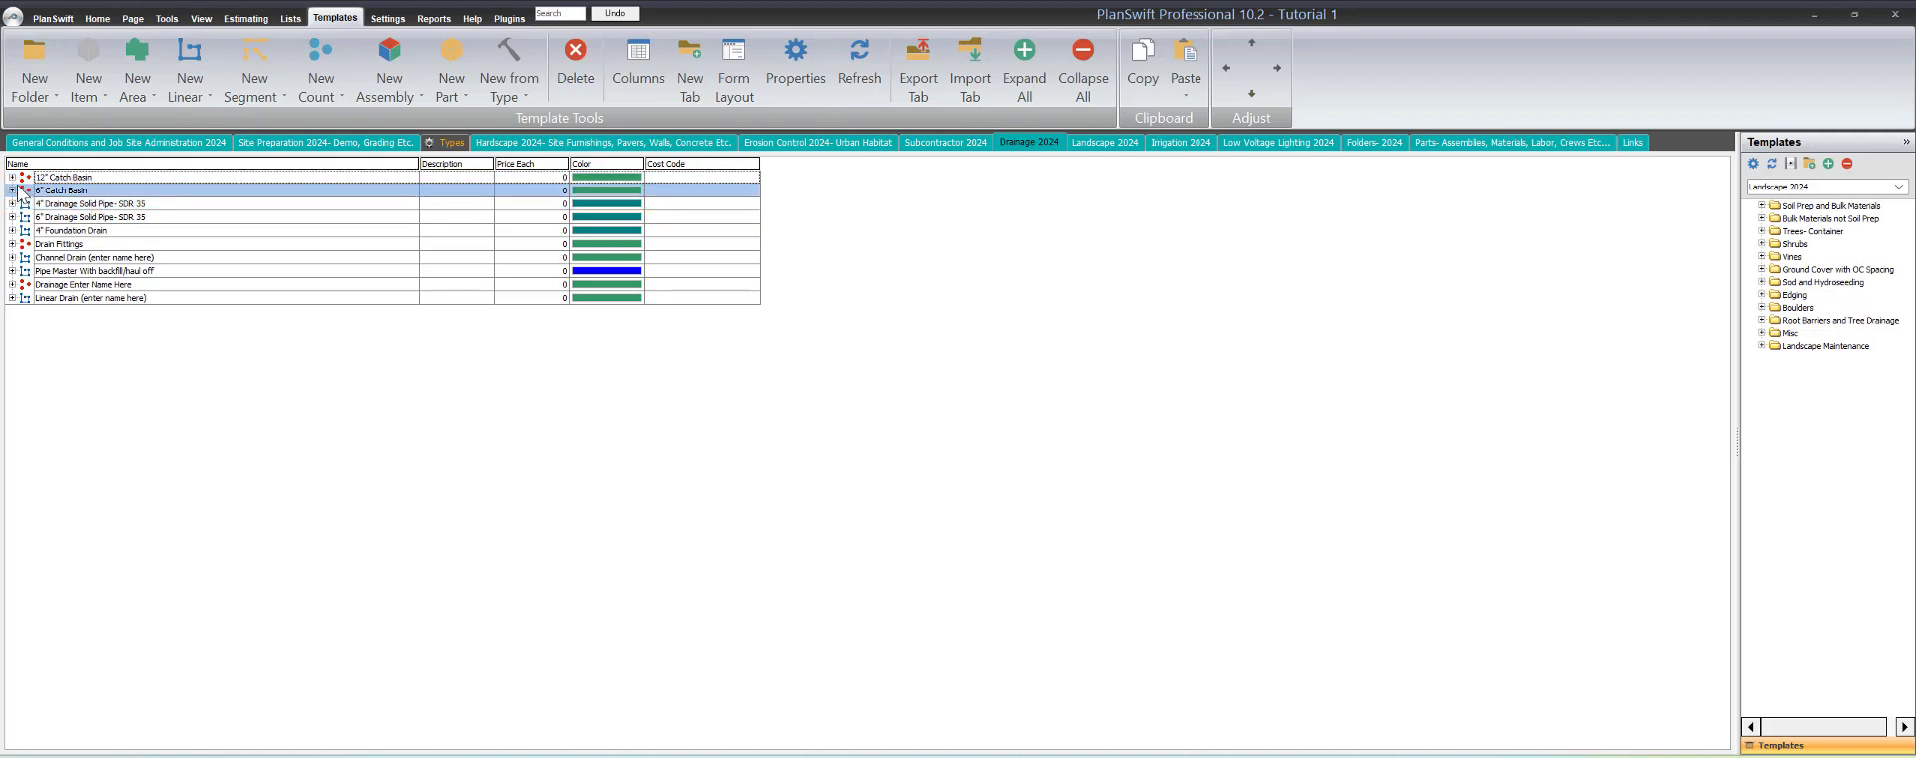
click(12, 176)
click(44, 190)
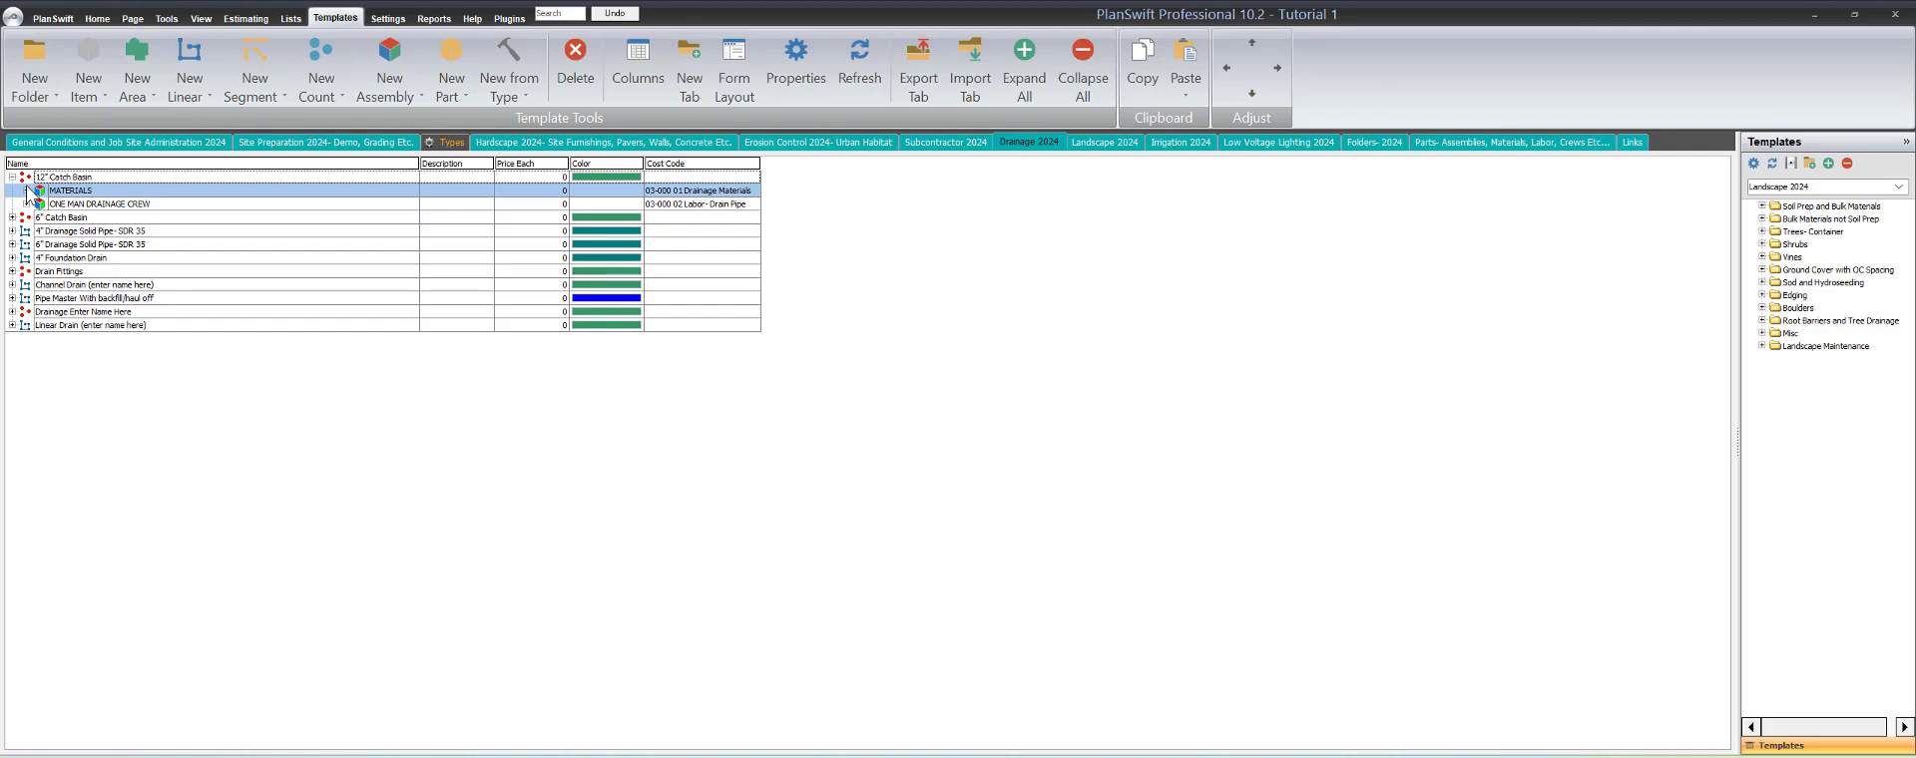
click(26, 189)
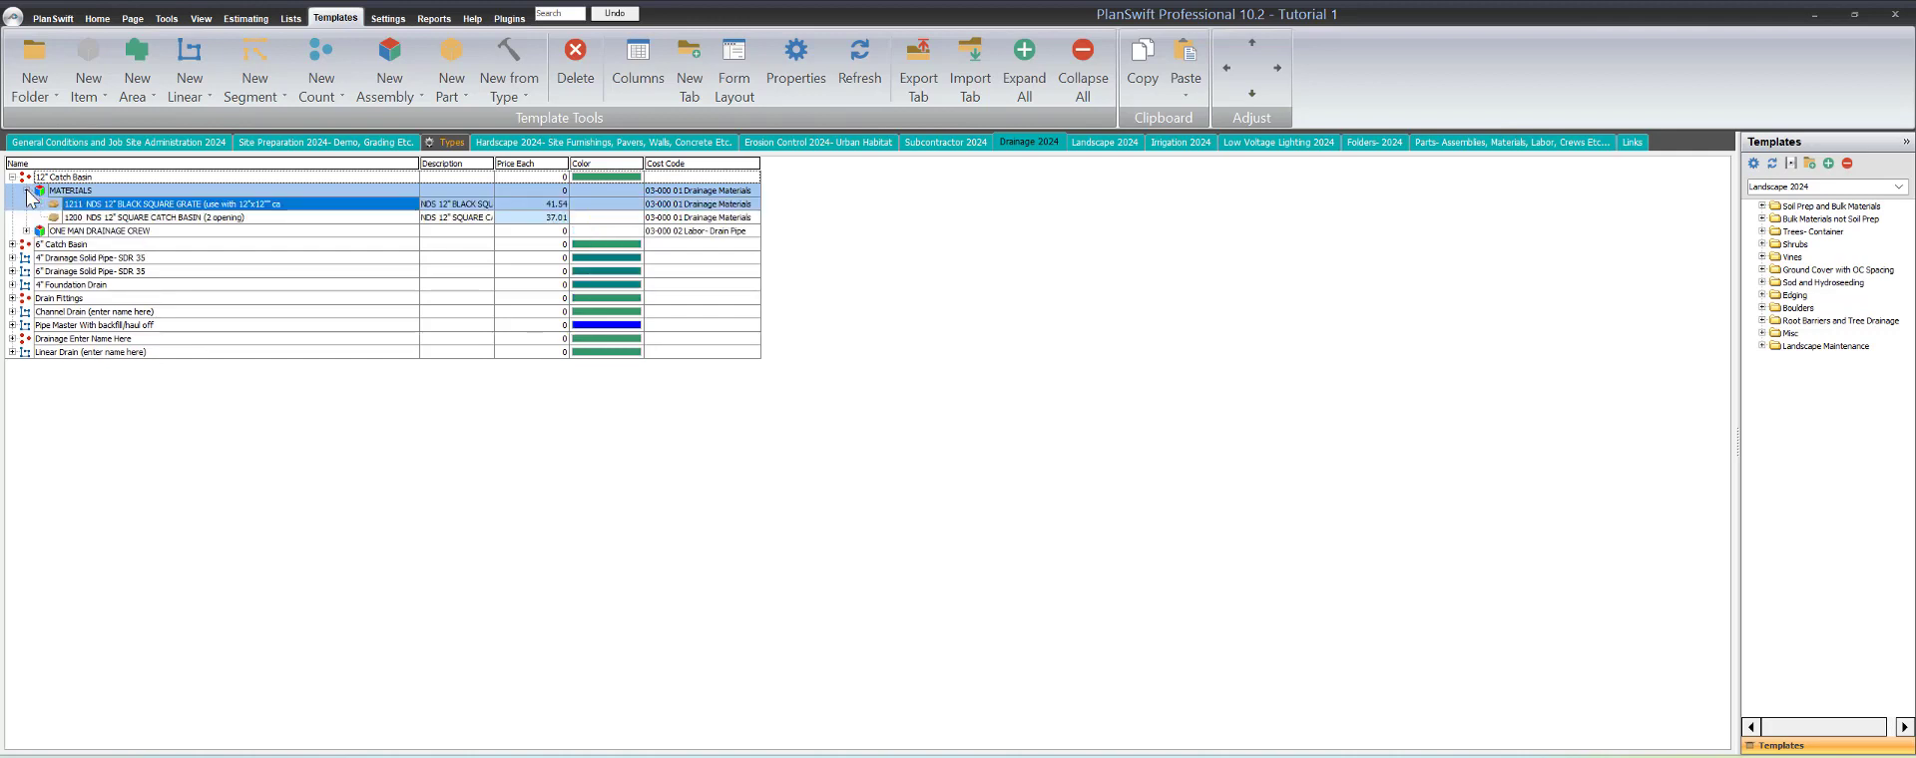
click(97, 205)
mouse_move(104, 211)
mouse_down()
mouse_move(110, 232)
mouse_move(30, 235)
mouse_move(58, 251)
mouse_move(85, 214)
mouse_move(116, 218)
mouse_up()
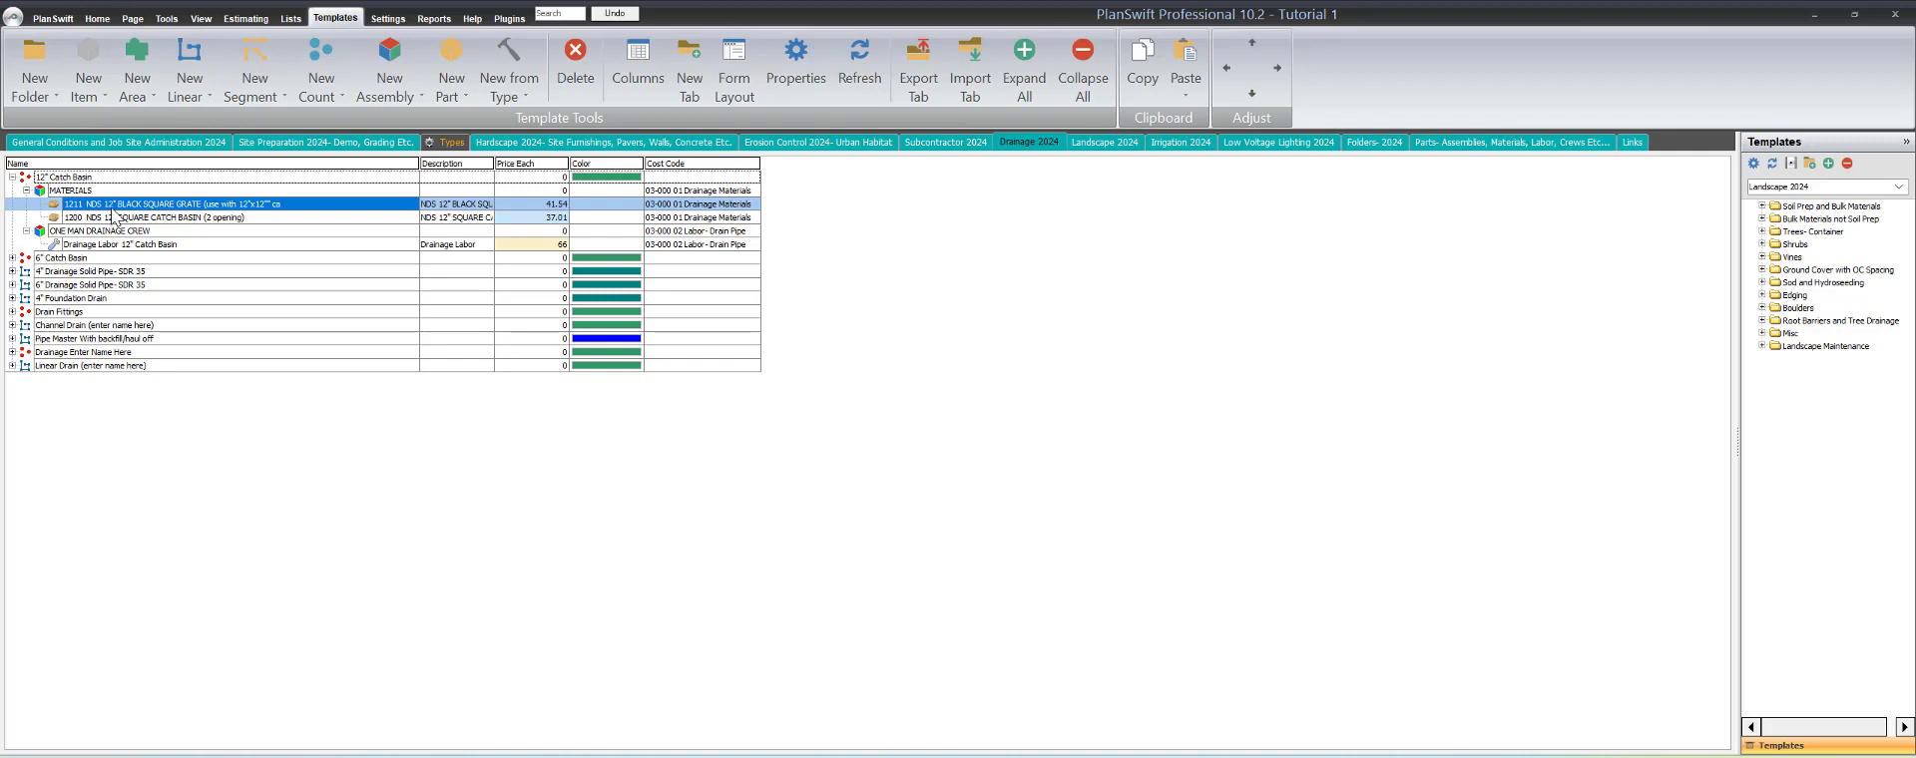
drag(116, 218, 30, 187)
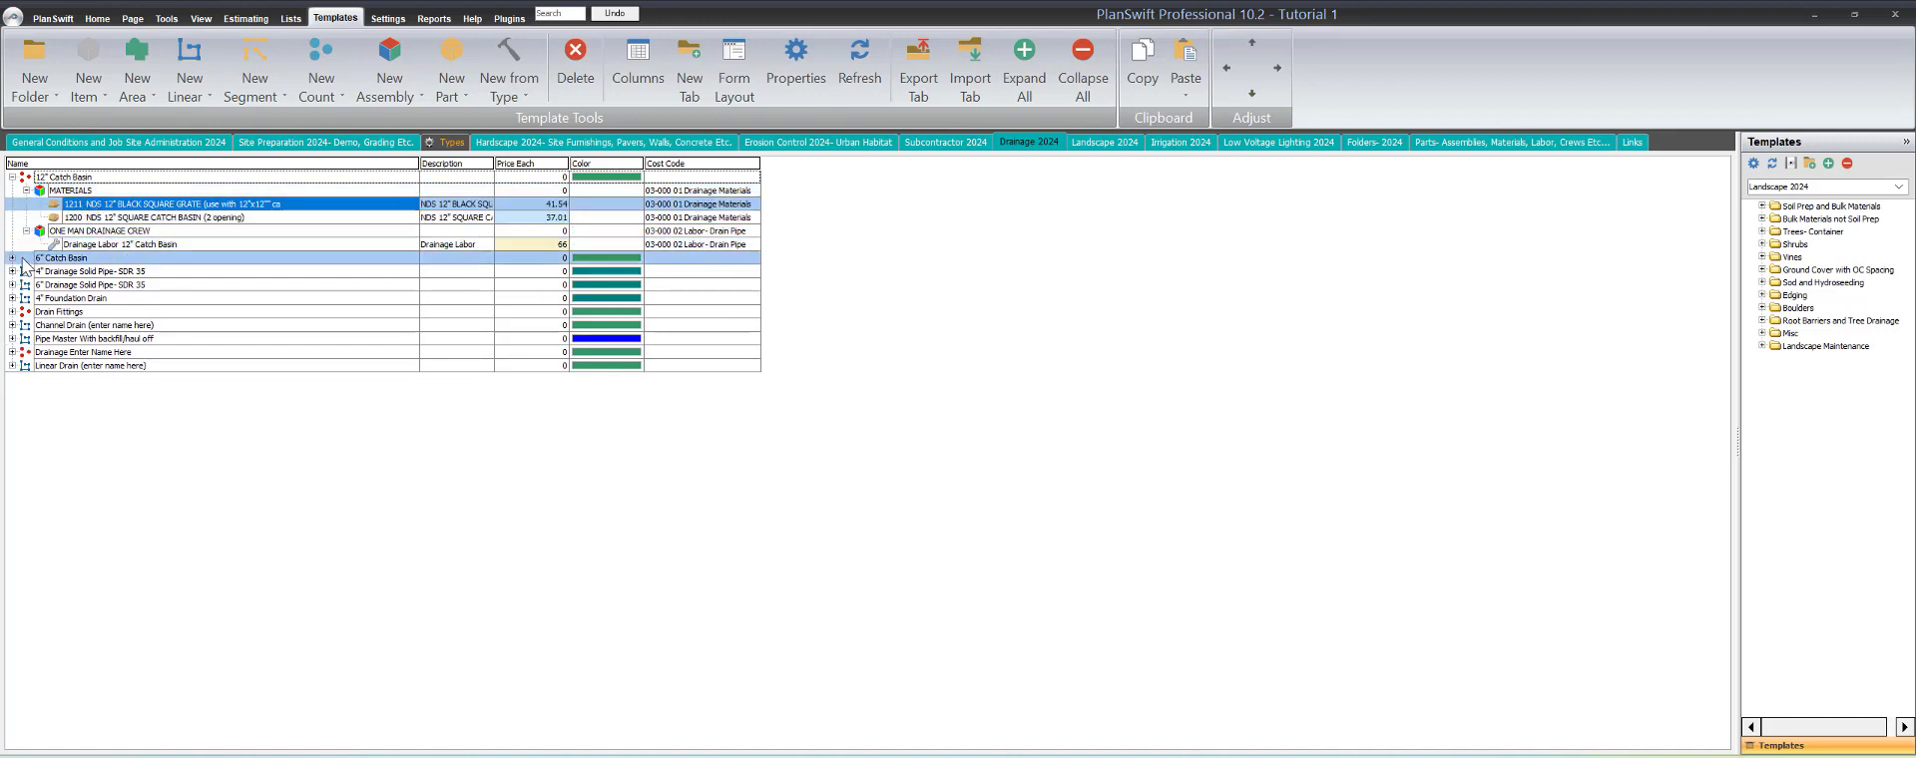
Step: Examine the drainage pipe crew and equipment inside the Pipe Master With backfill/haul off template, collapsing it when done
click(12, 339)
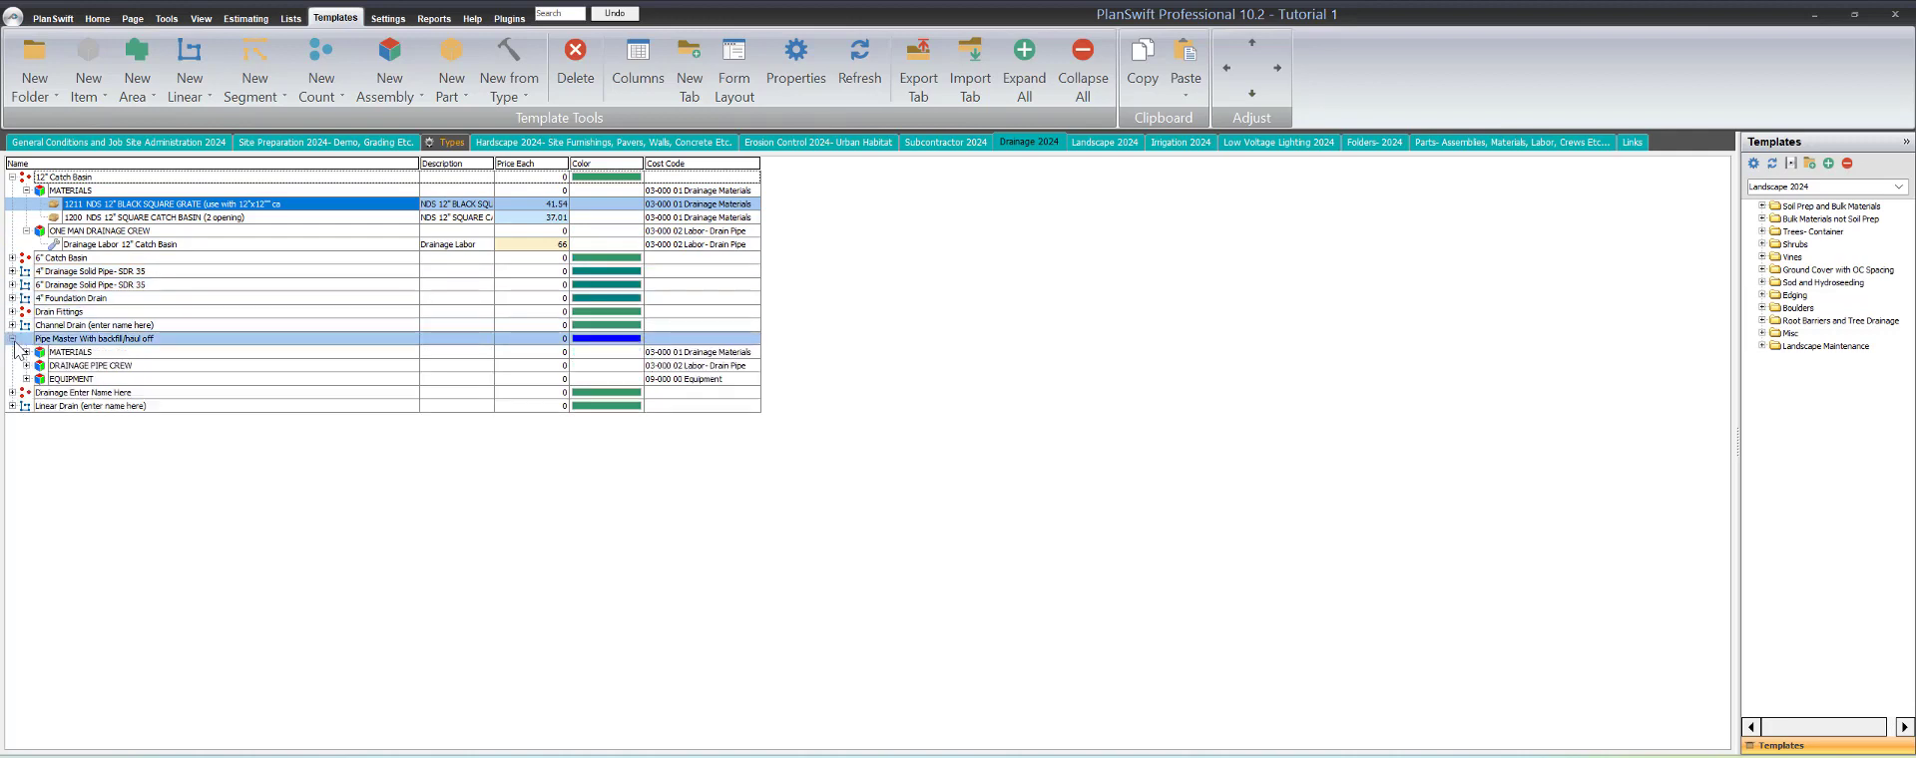
click(26, 365)
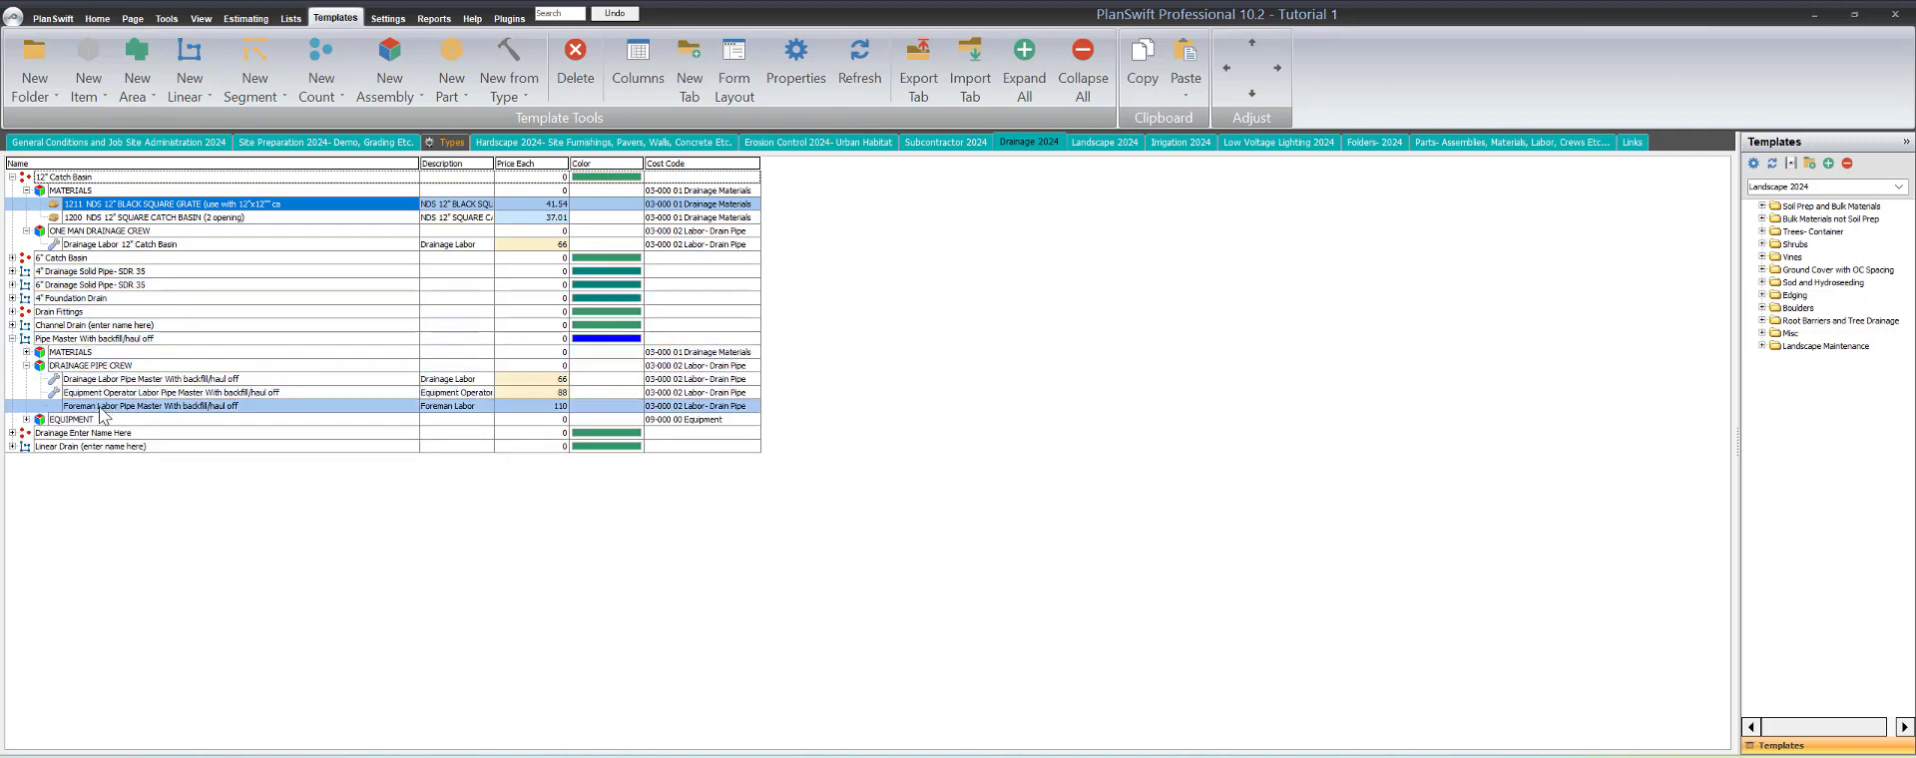
click(26, 419)
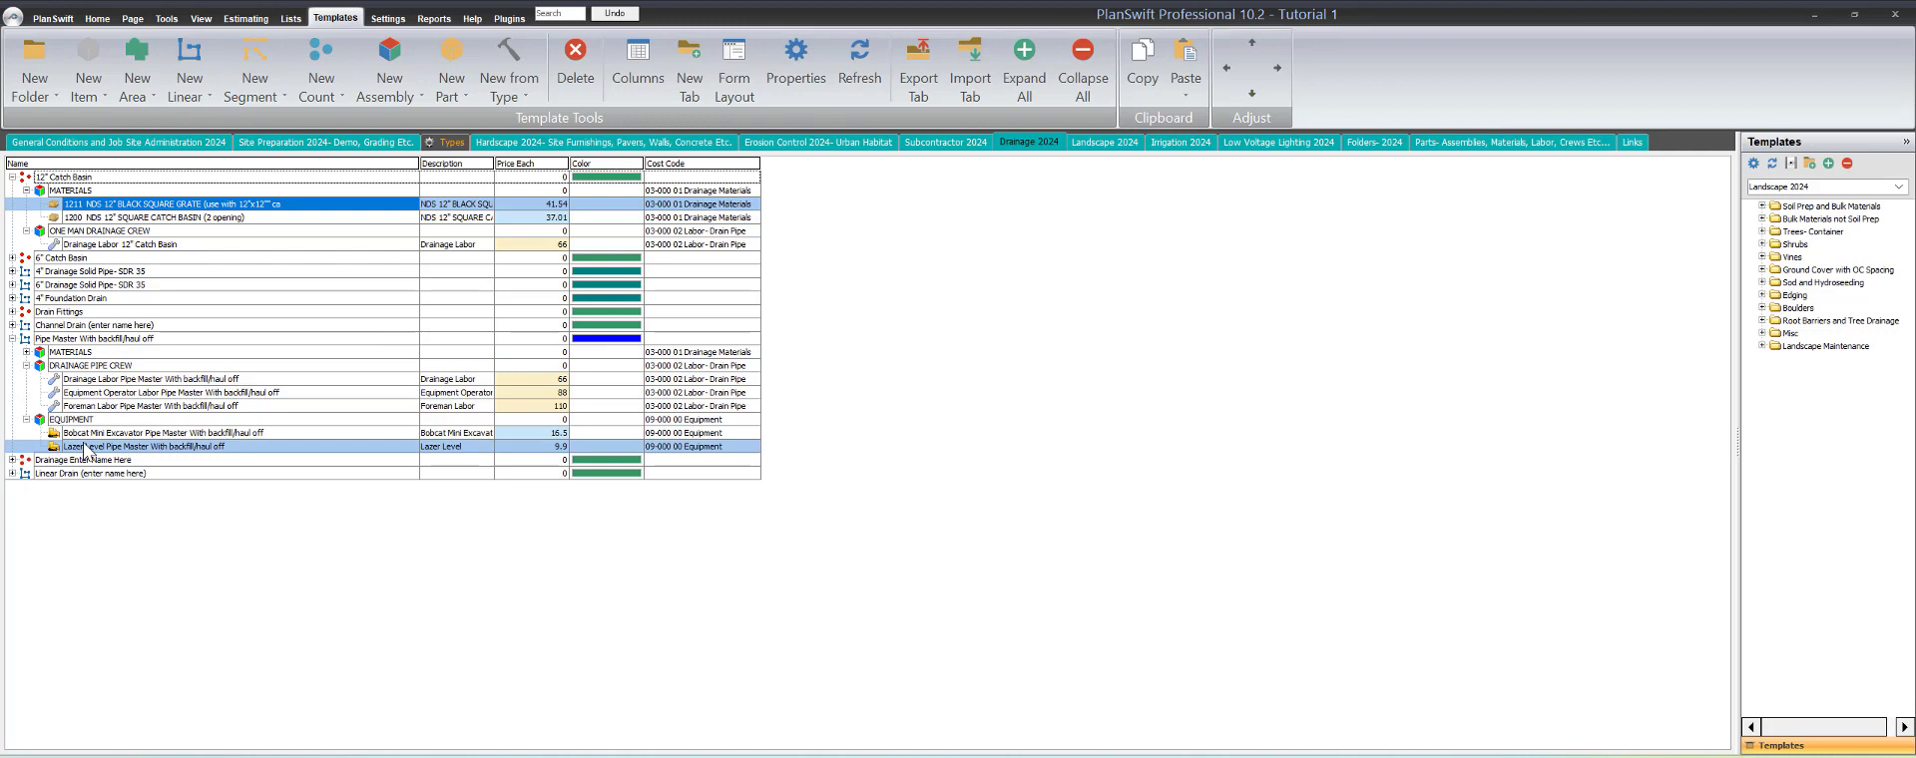
click(12, 339)
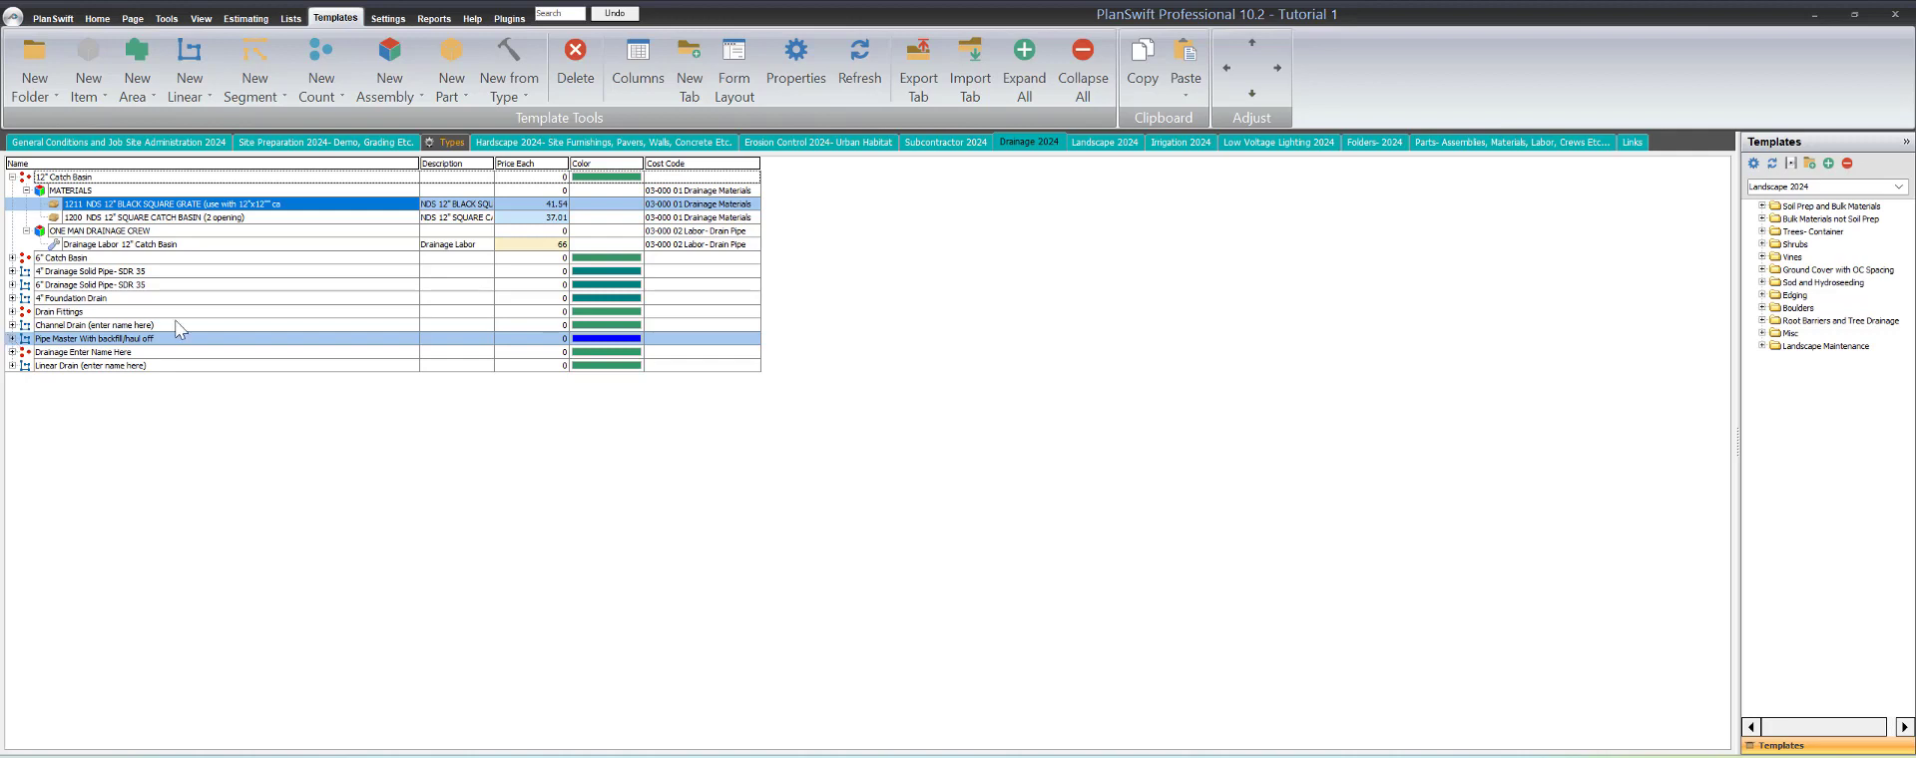
Step: Collapse the MATERIALS and ONE MAN DRAINAGE CREW groups under the 12" Catch Basin
shift+click(57, 218)
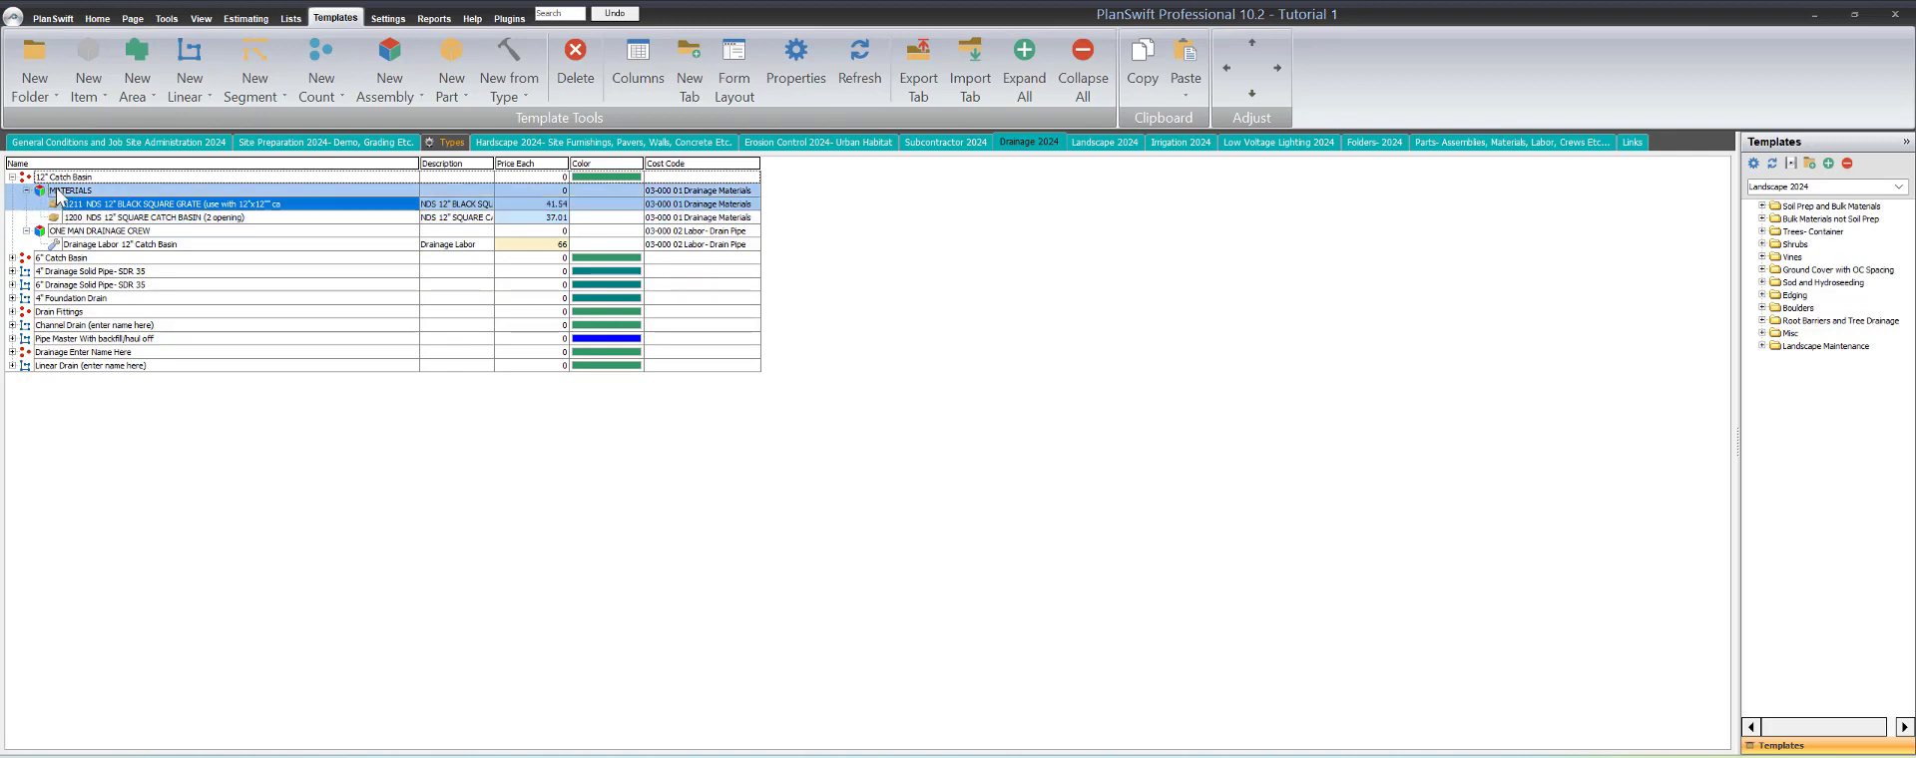
click(27, 190)
click(27, 204)
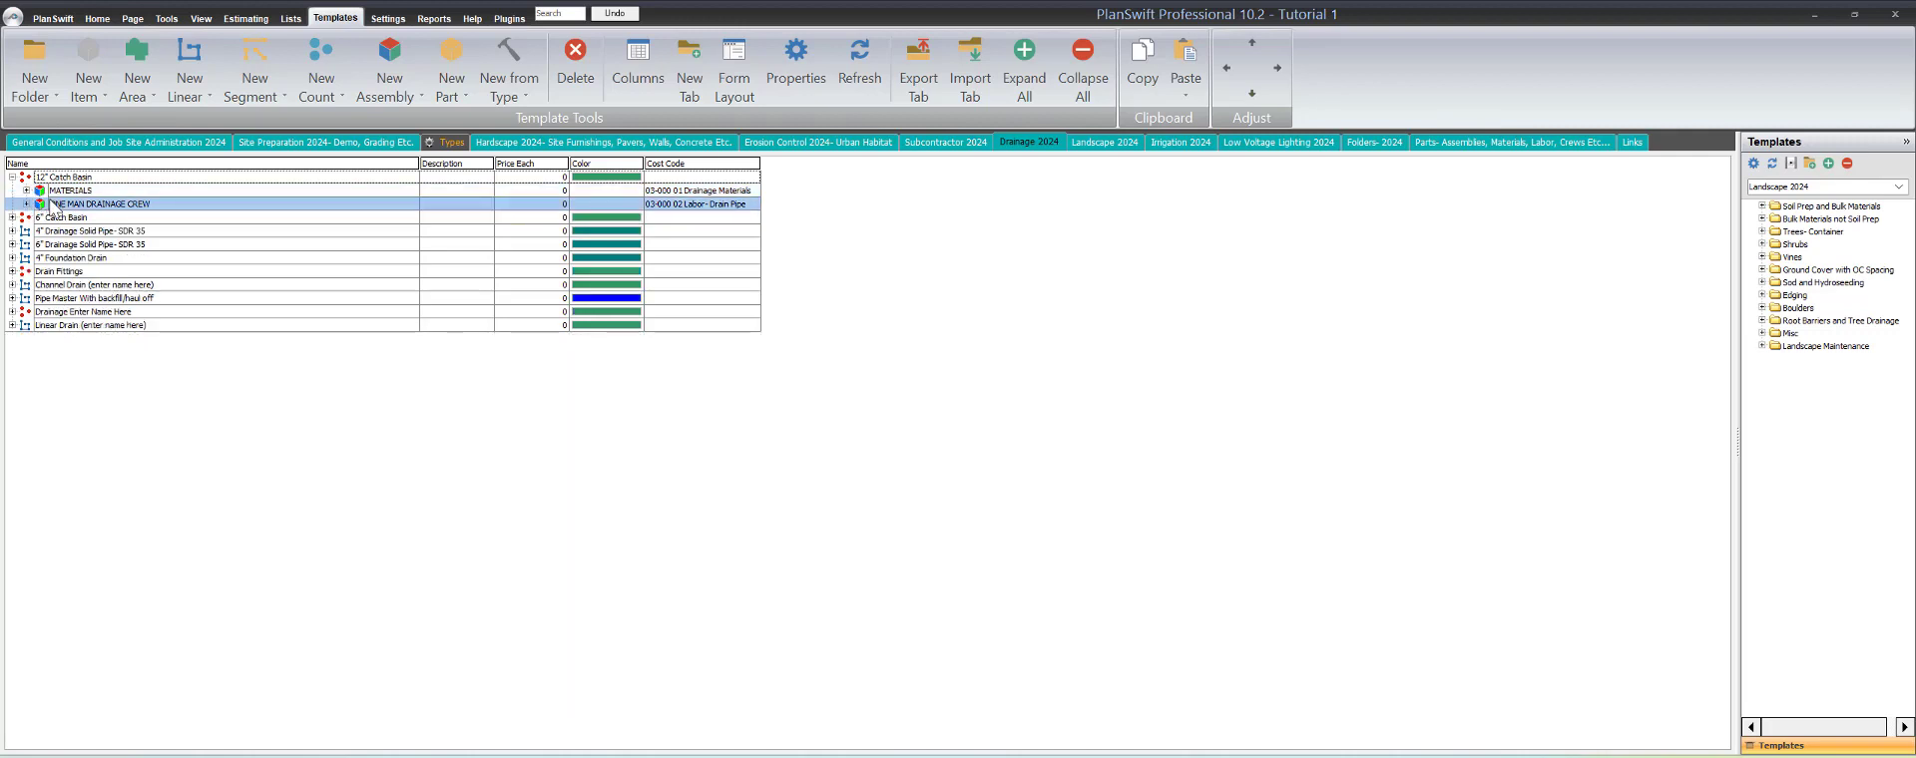
click(59, 178)
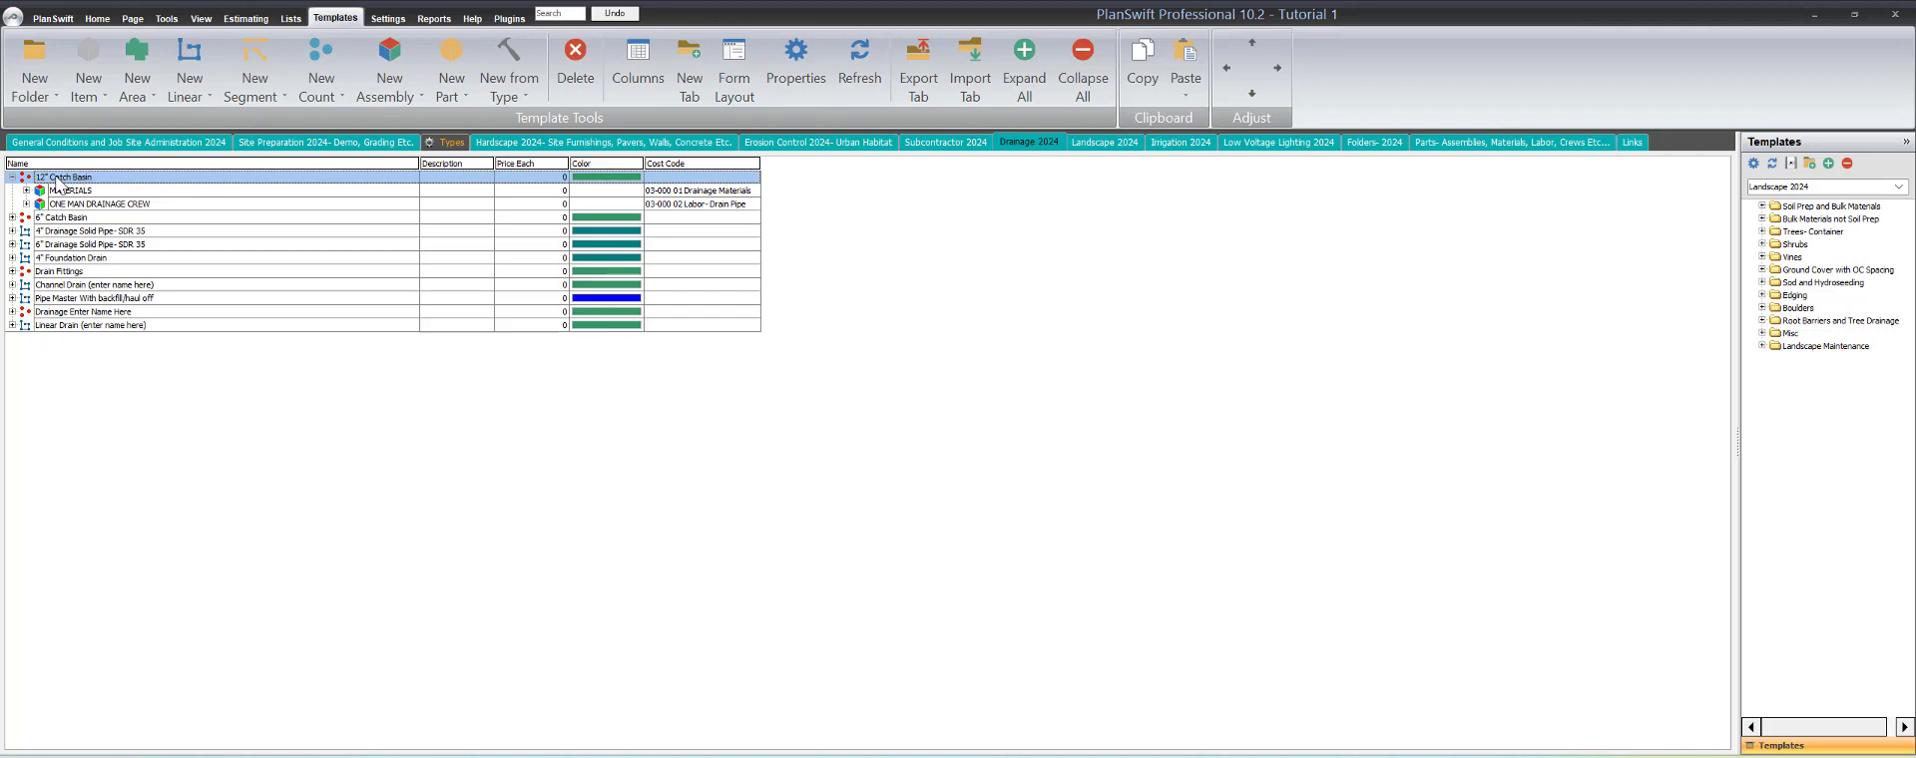
Step: In the Erosion Control 2024 templates, review the Silt Fence properties and expand the item to show its two-man hardscape crew
click(831, 141)
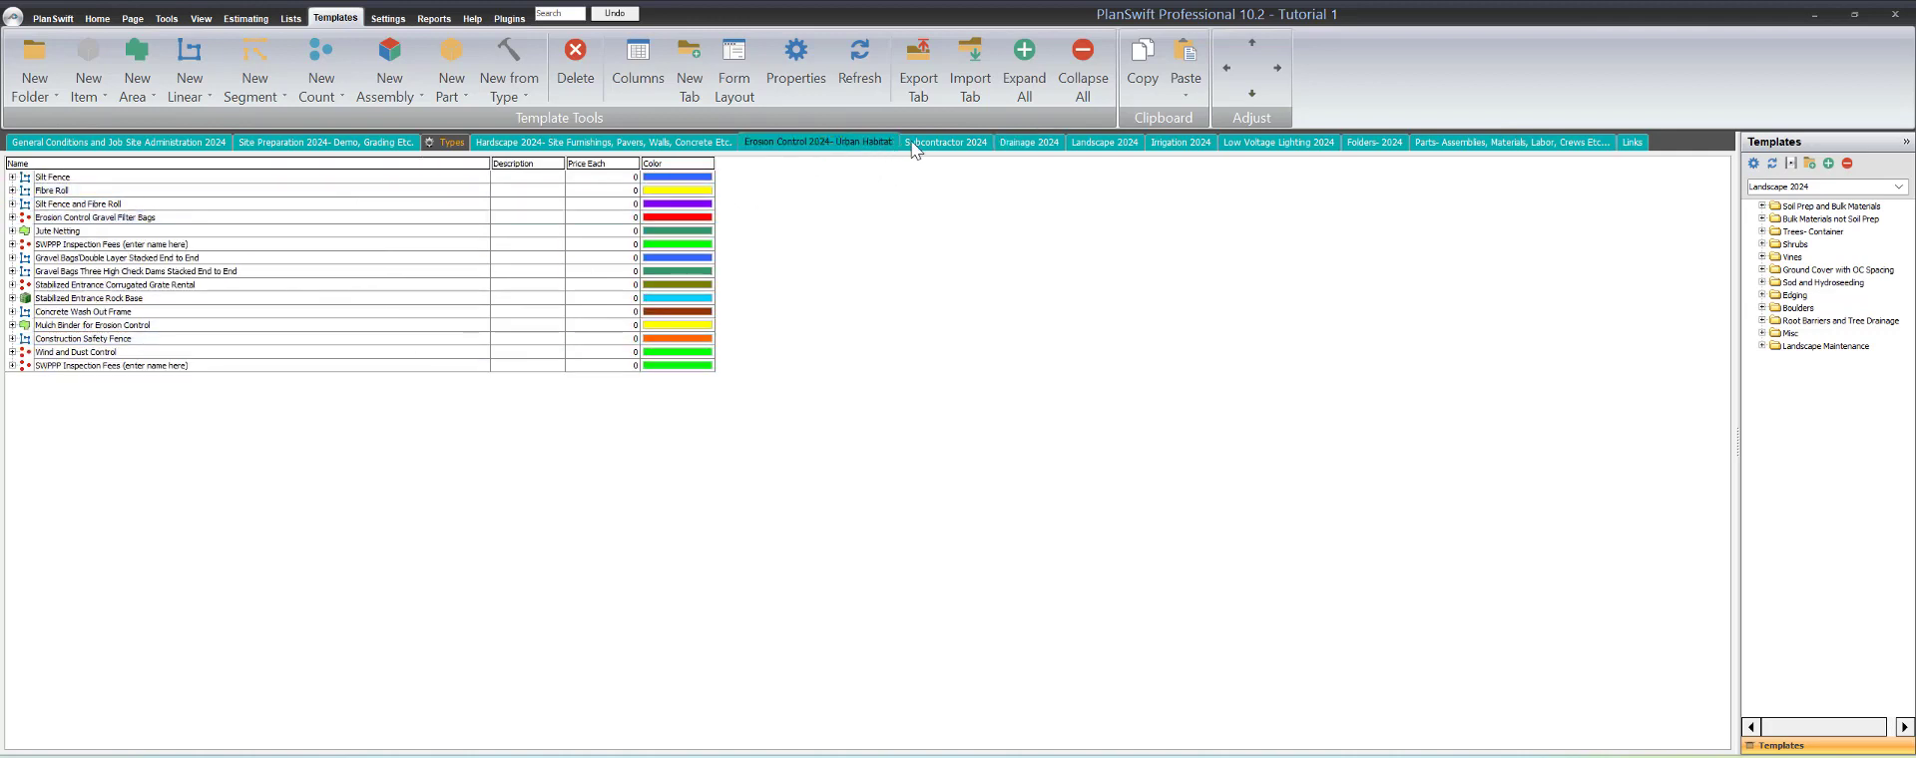
double_click(60, 178)
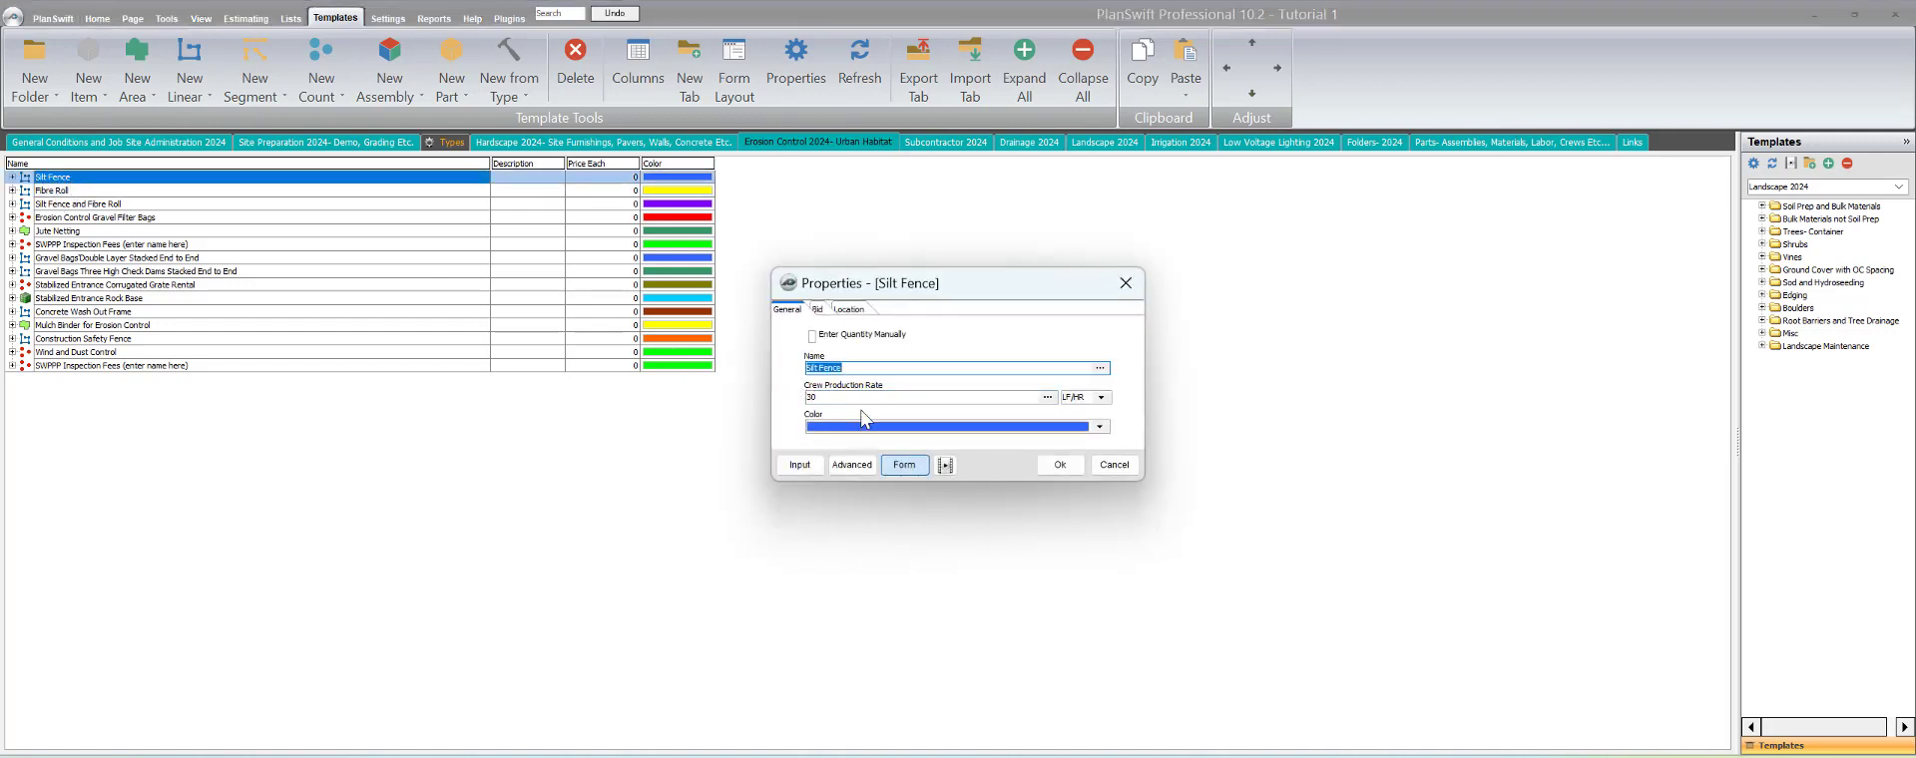
click(1060, 465)
click(12, 177)
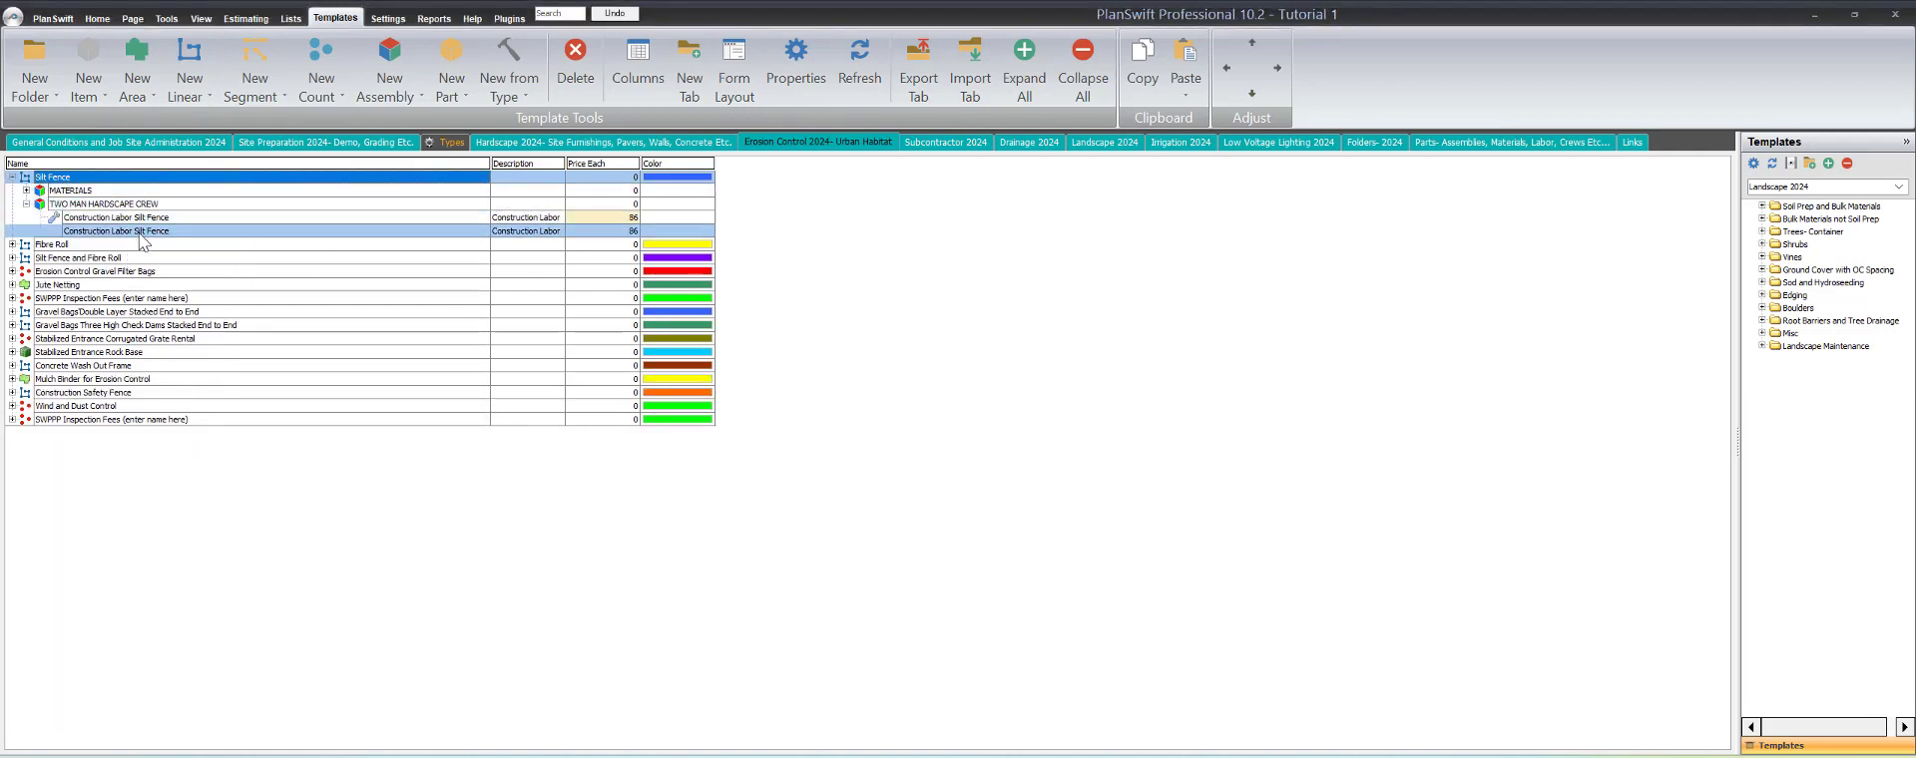
Step: Set the Silt Fence crew production rate to 50 LF/HR
double_click(83, 180)
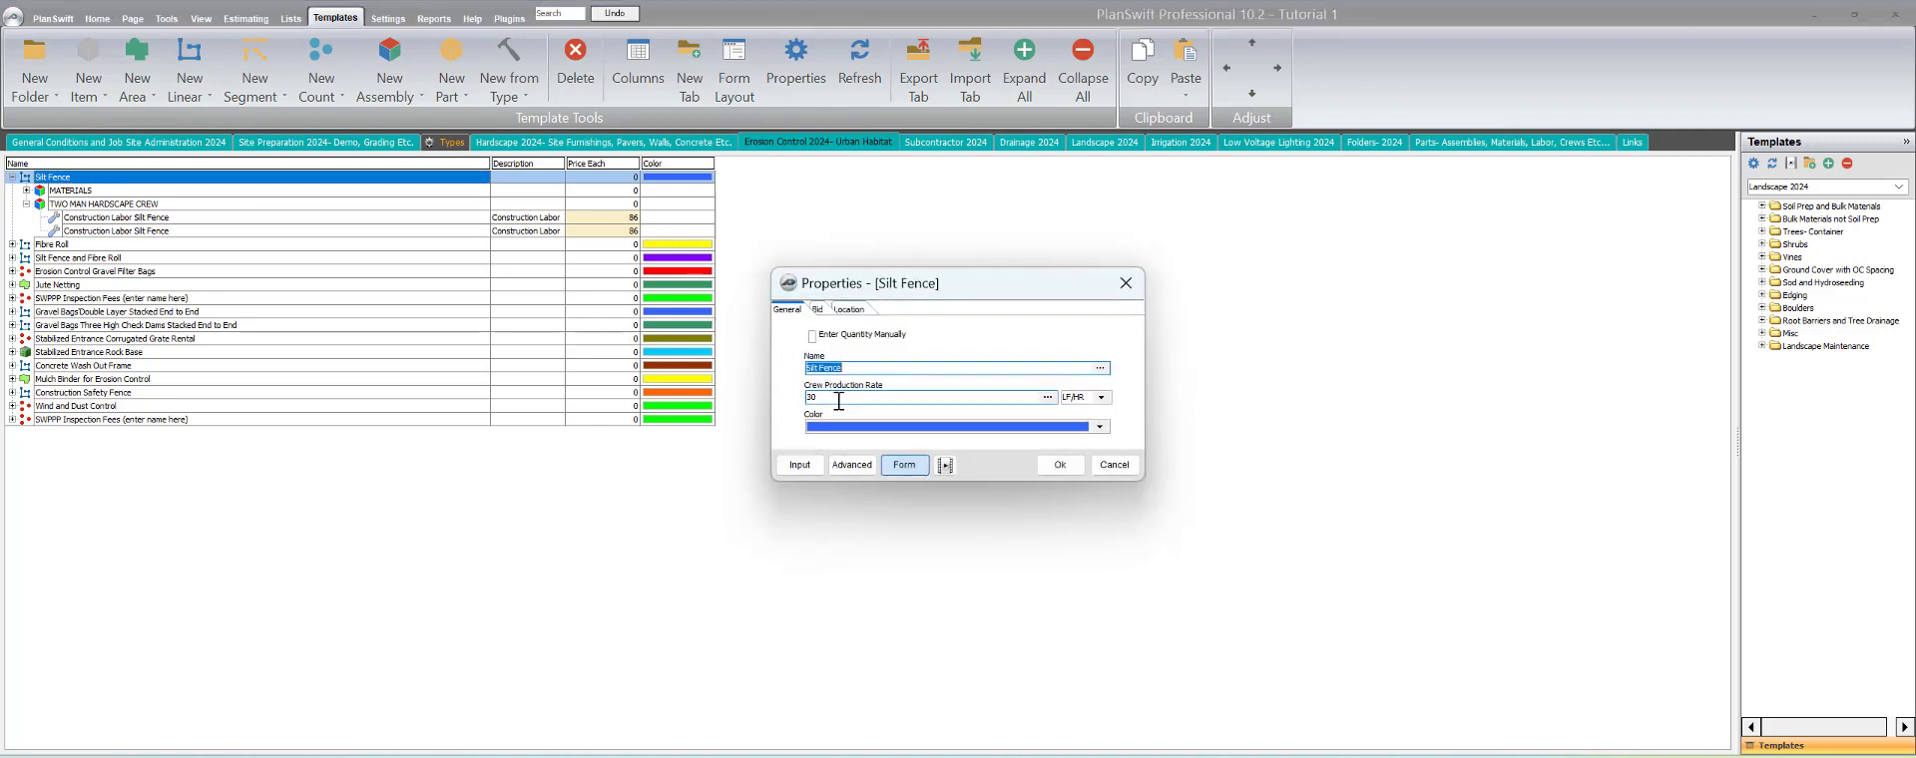
key(Tab)
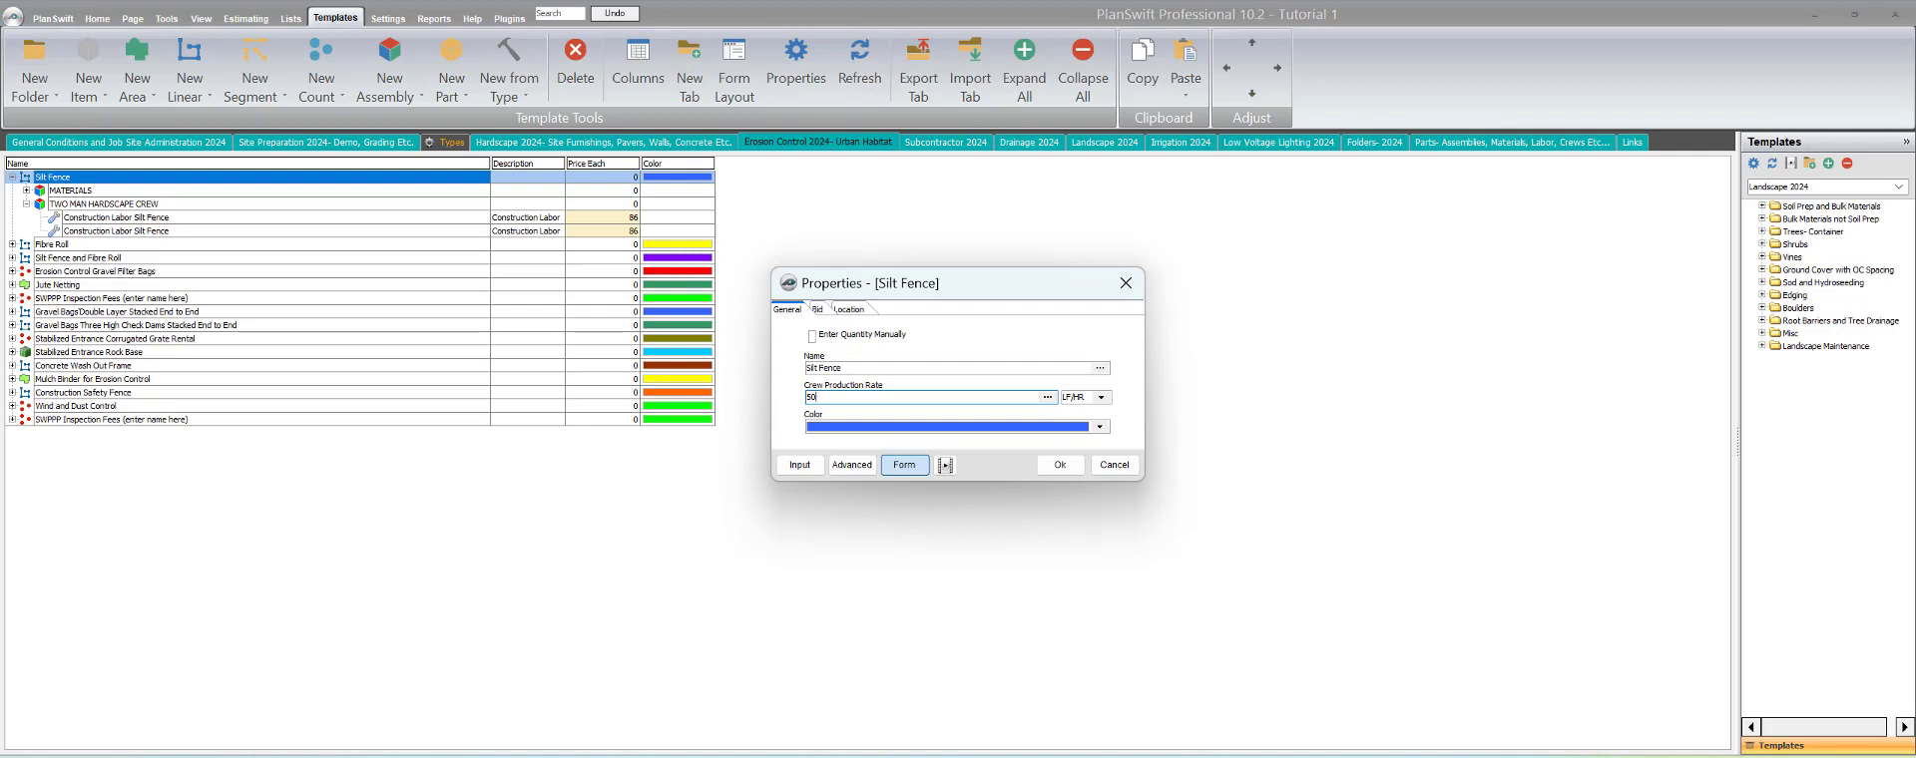
click(1060, 465)
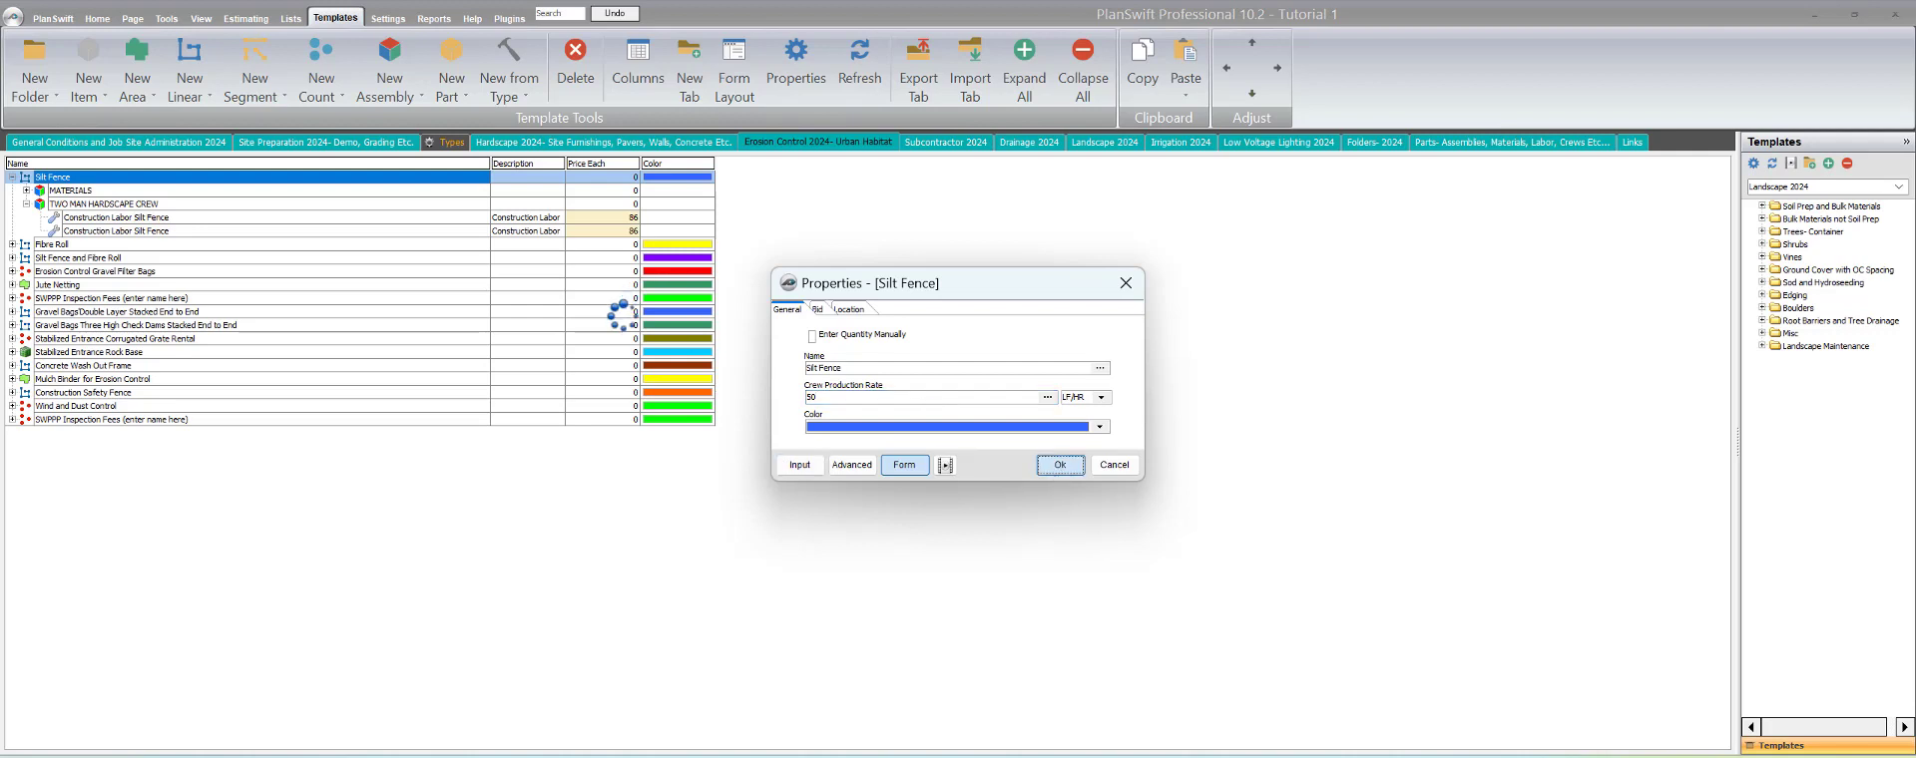
Step: Look over the area, count and tons templates in the Subcontractor 2024 set
click(945, 142)
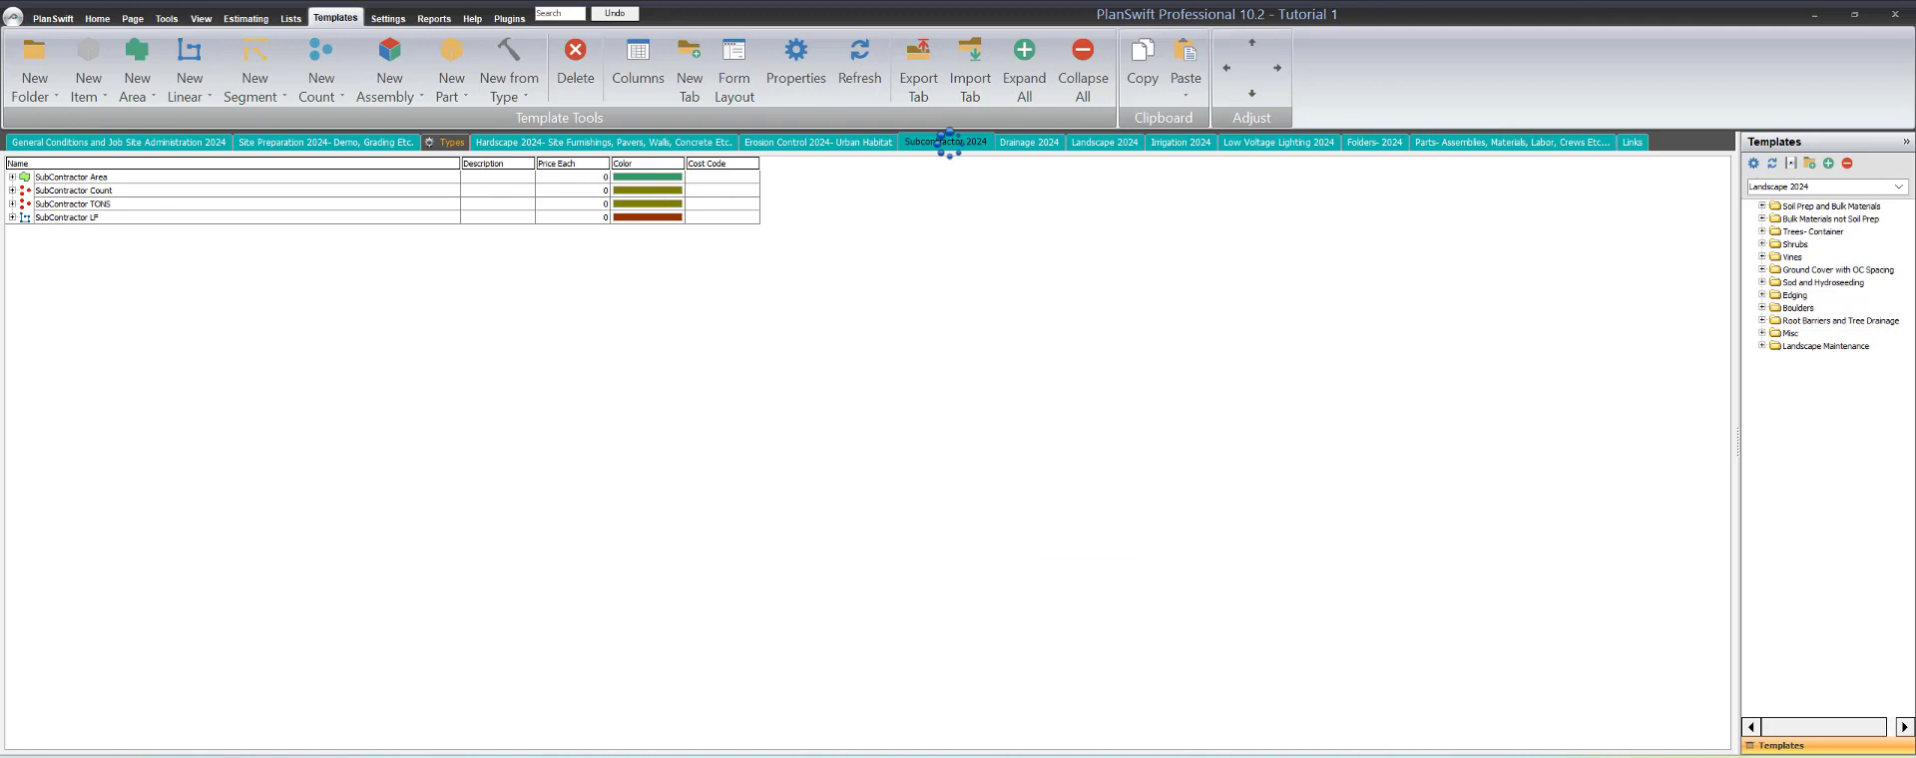
click(17, 203)
click(25, 189)
click(50, 178)
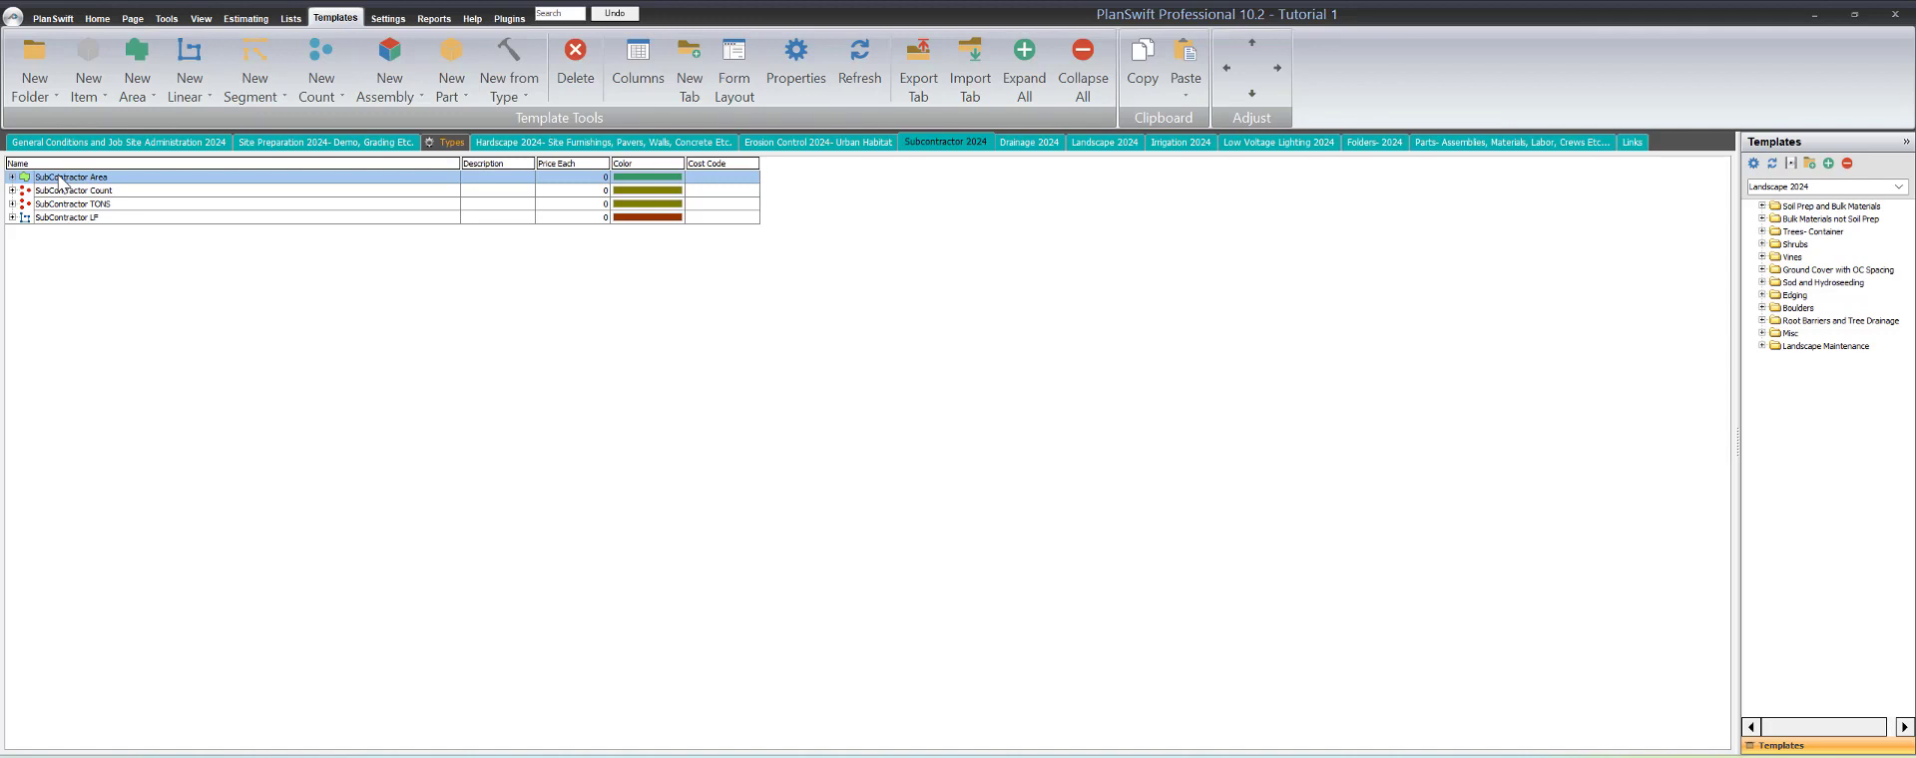
click(69, 191)
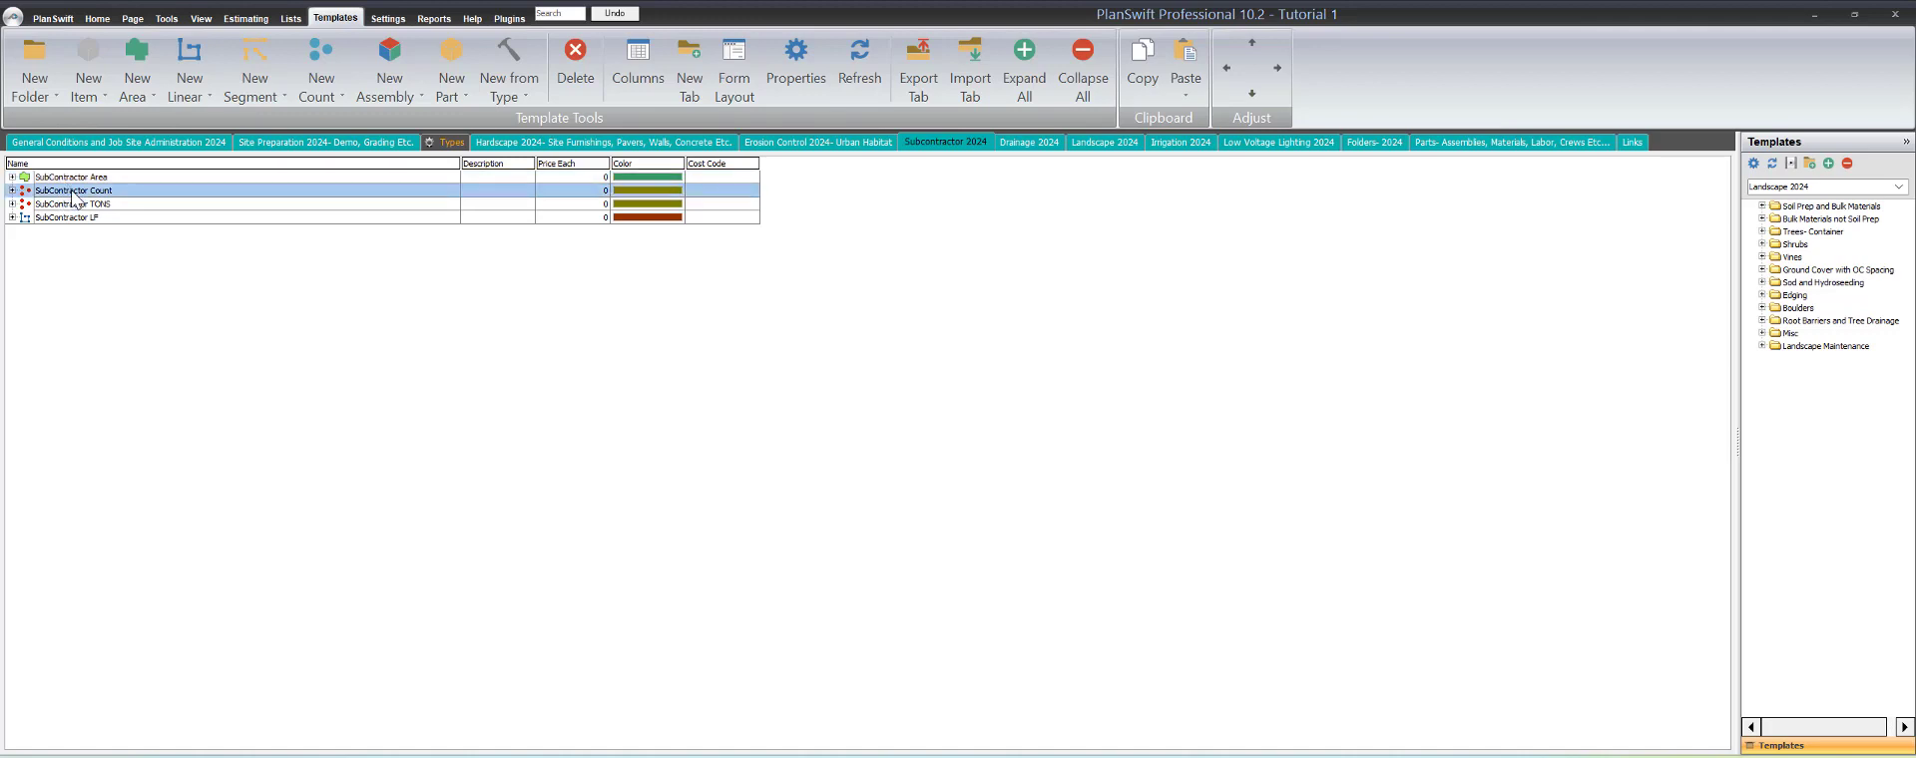
click(70, 205)
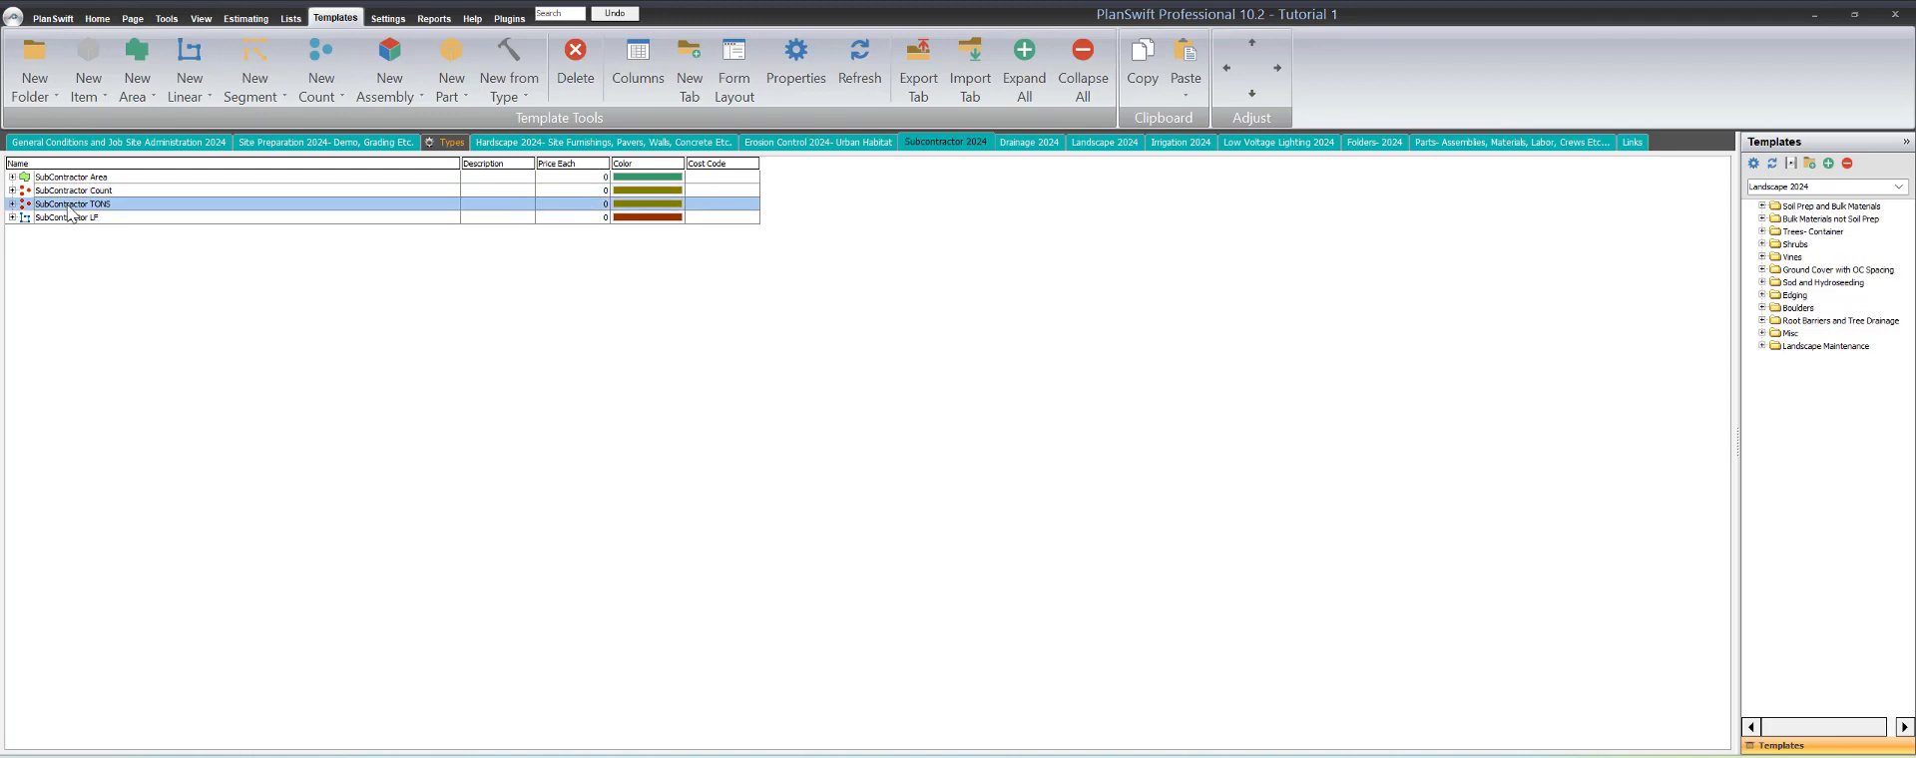
Step: In the Landscape 2024 templates, expand the Trees- Container, Shrubs and Ground Cover with OC Spacing folders to examine their items
click(1036, 143)
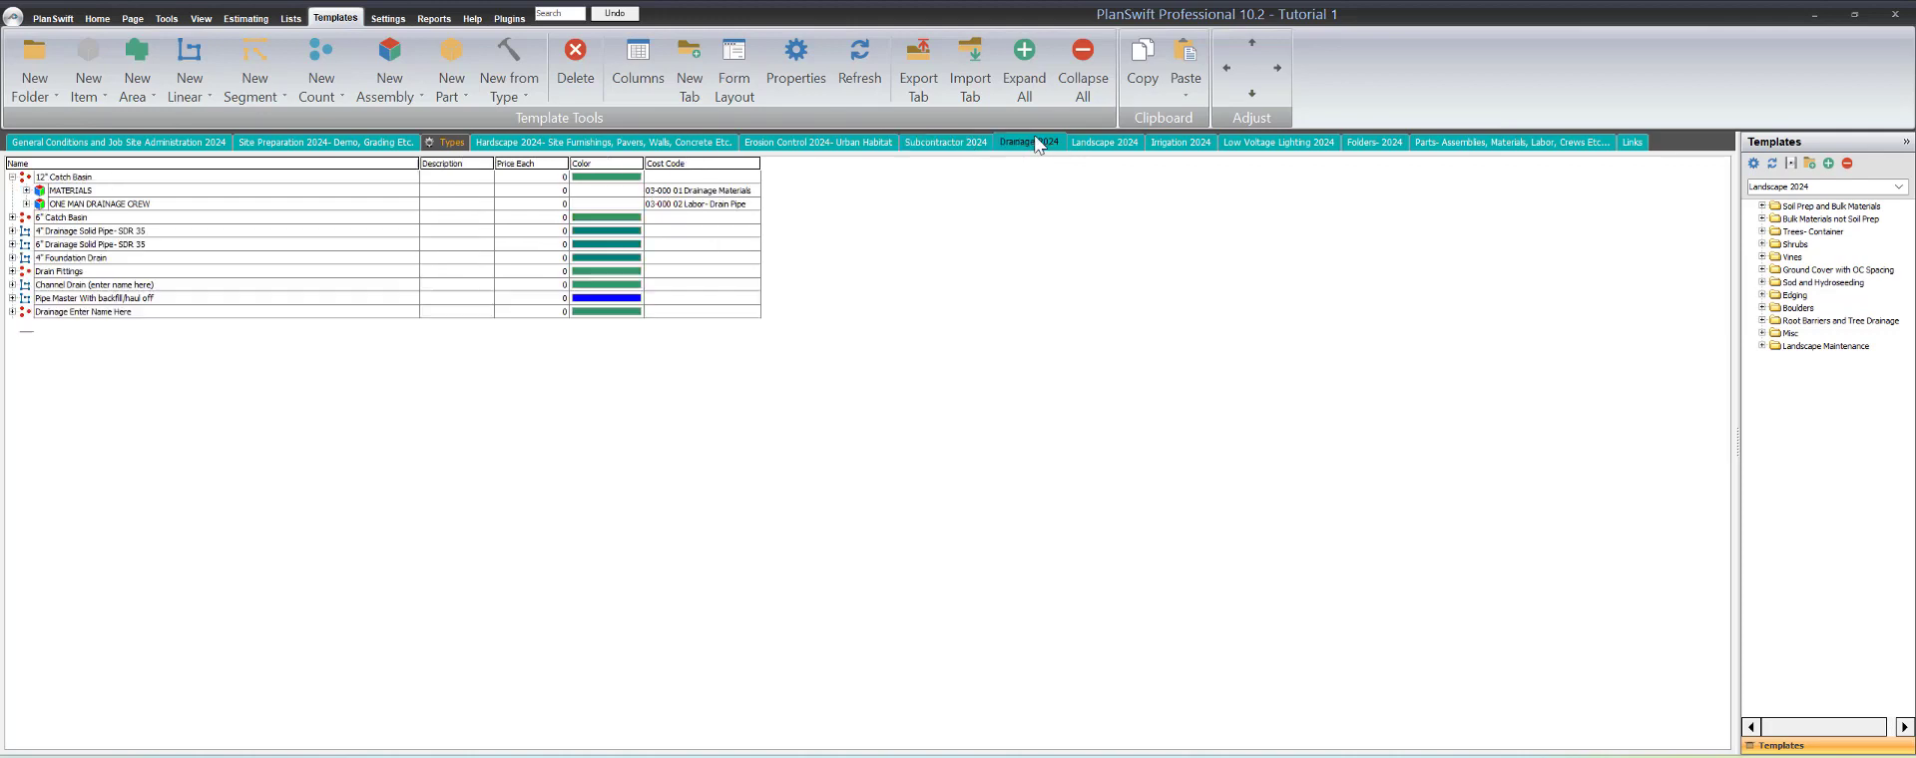
click(1091, 142)
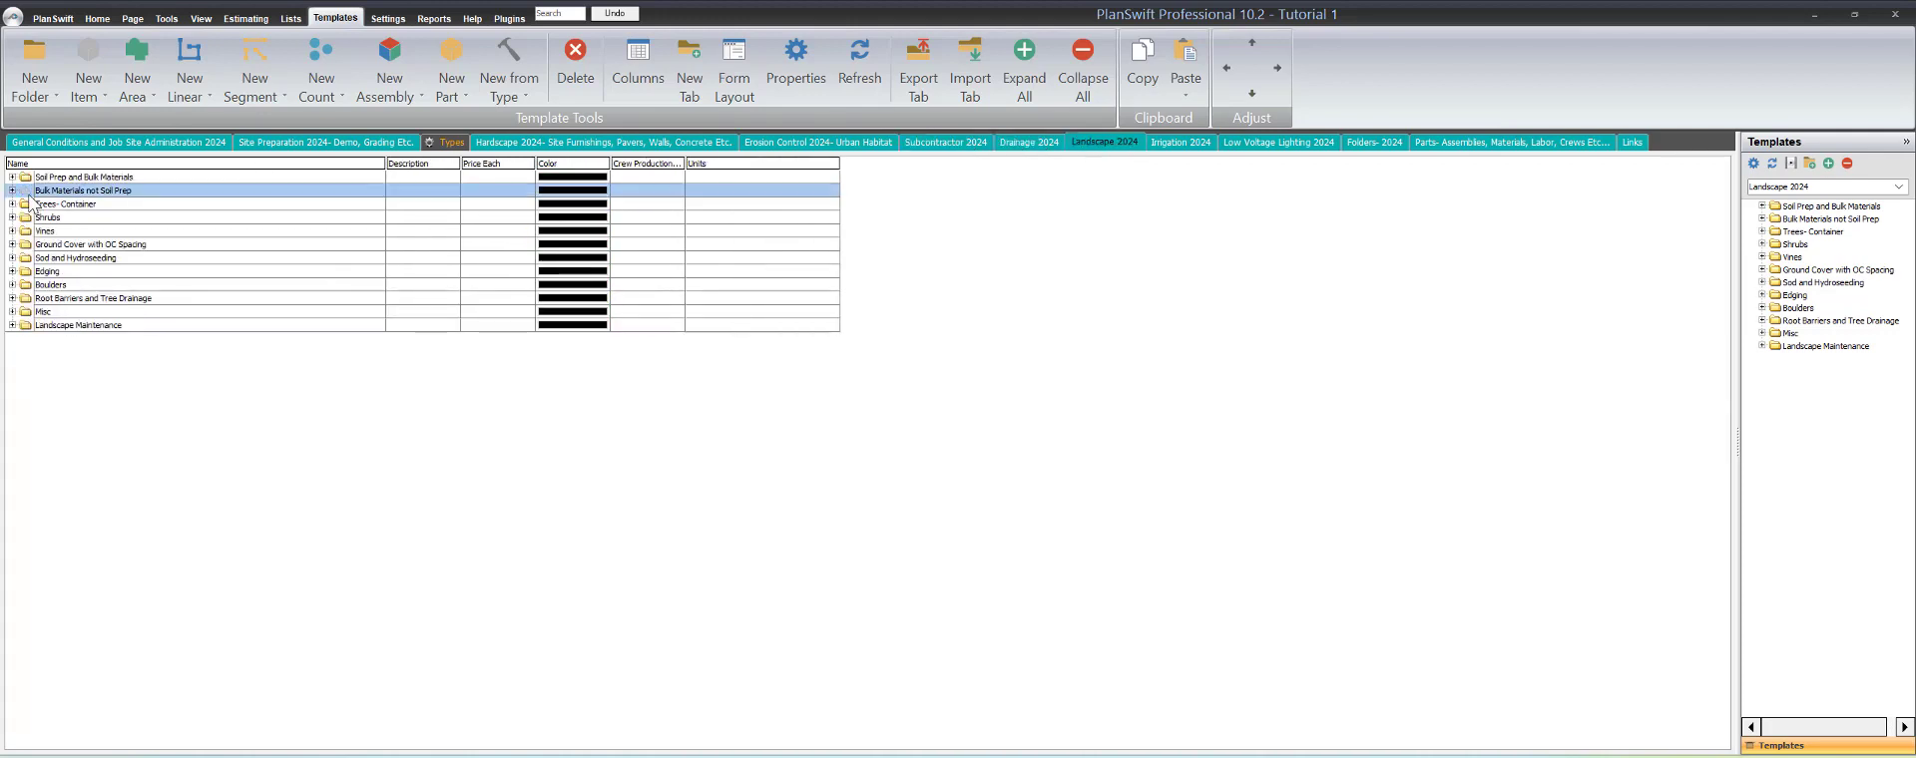
drag(24, 204, 14, 471)
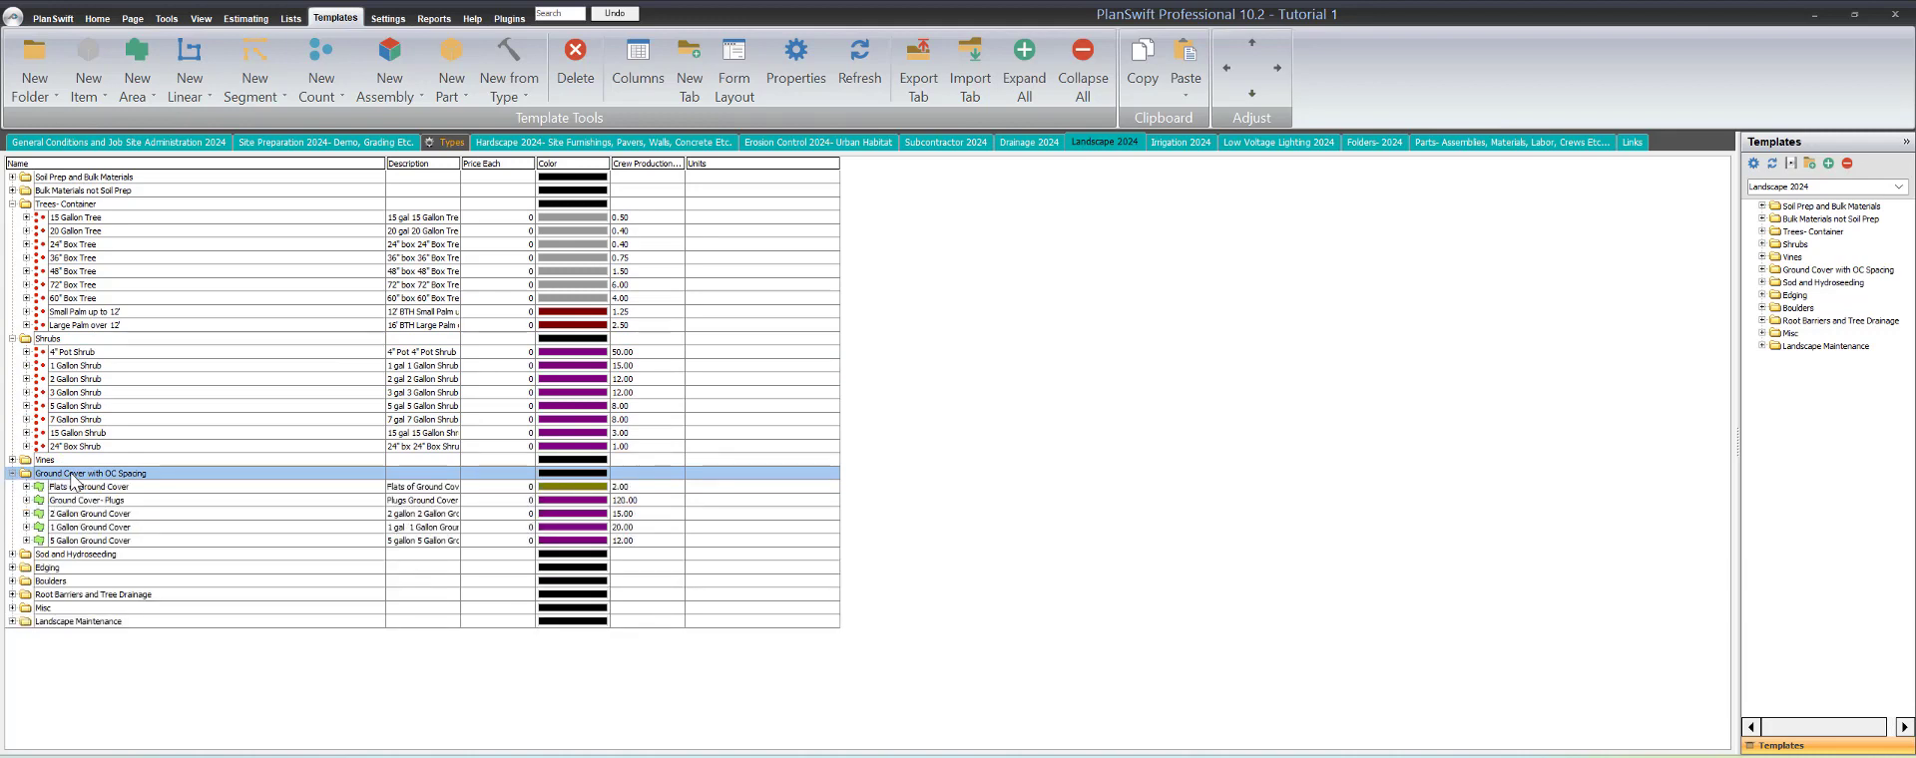
Step: Expand the Compost - CY/MSF assembly under Soil Prep and Bulk Materials to its materials and soil prep crew, and review its properties
drag(73, 479, 44, 205)
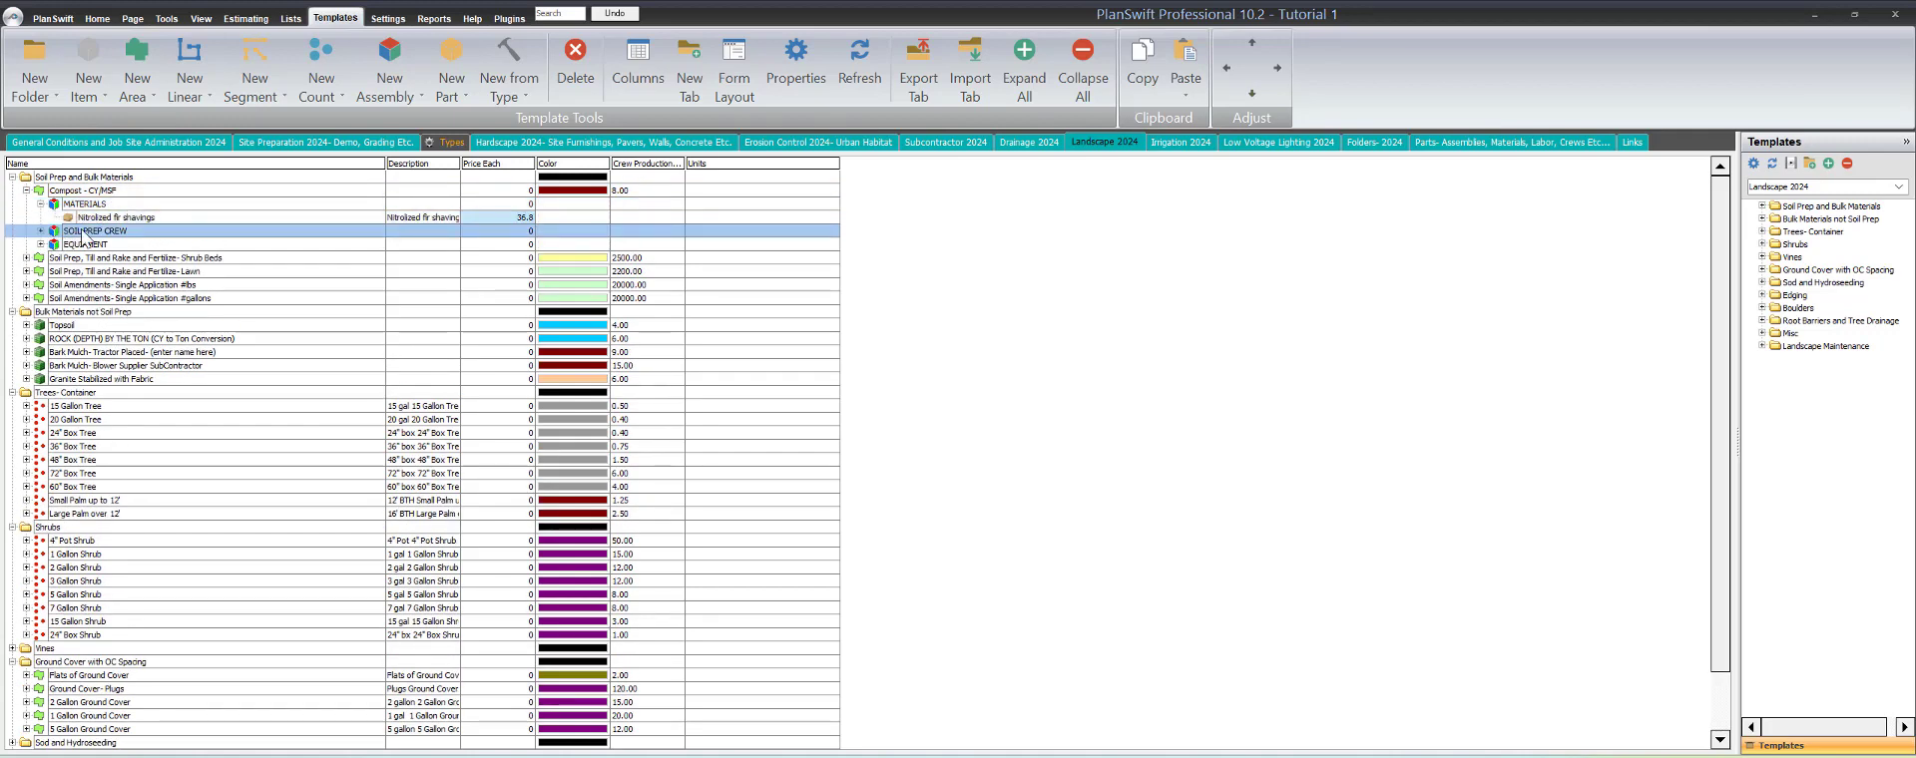
click(41, 230)
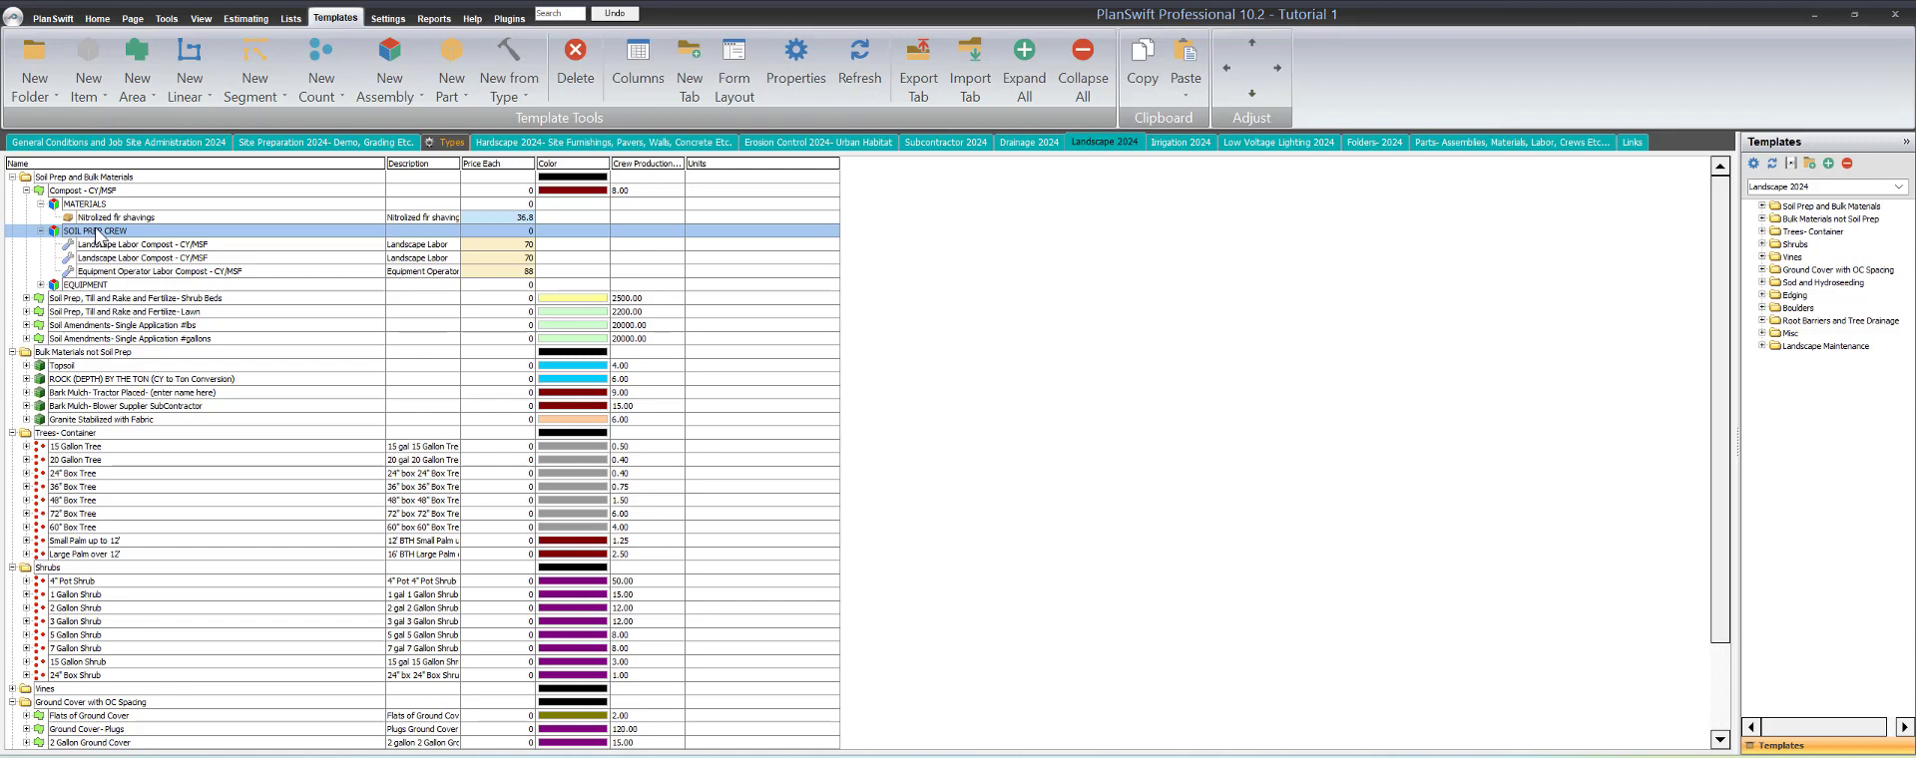
click(80, 190)
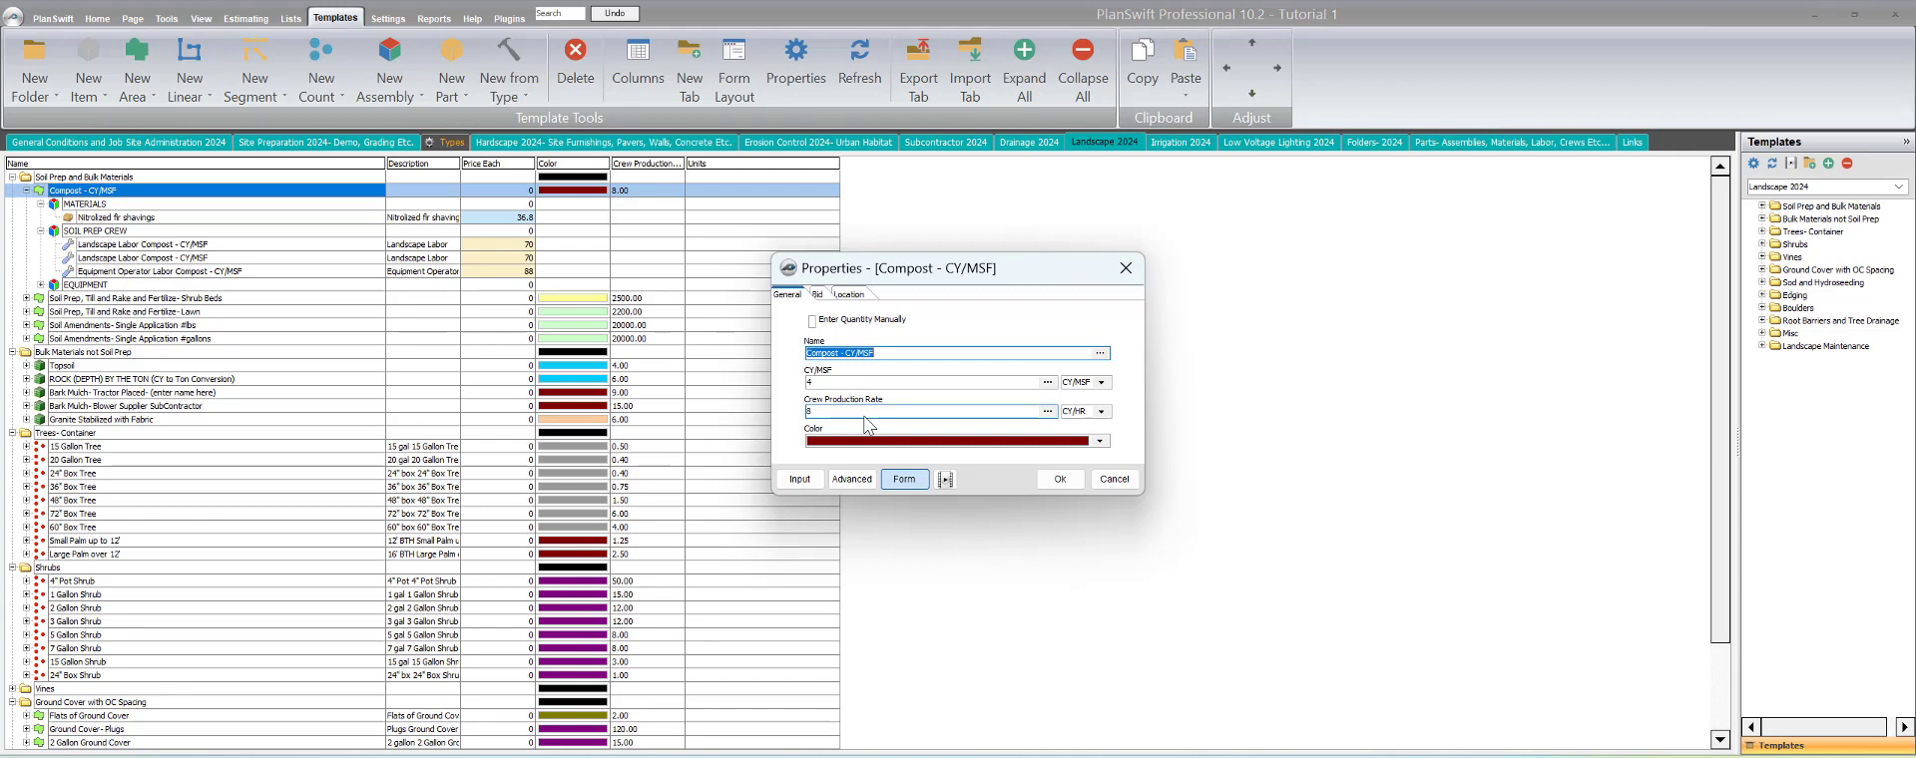
click(1060, 479)
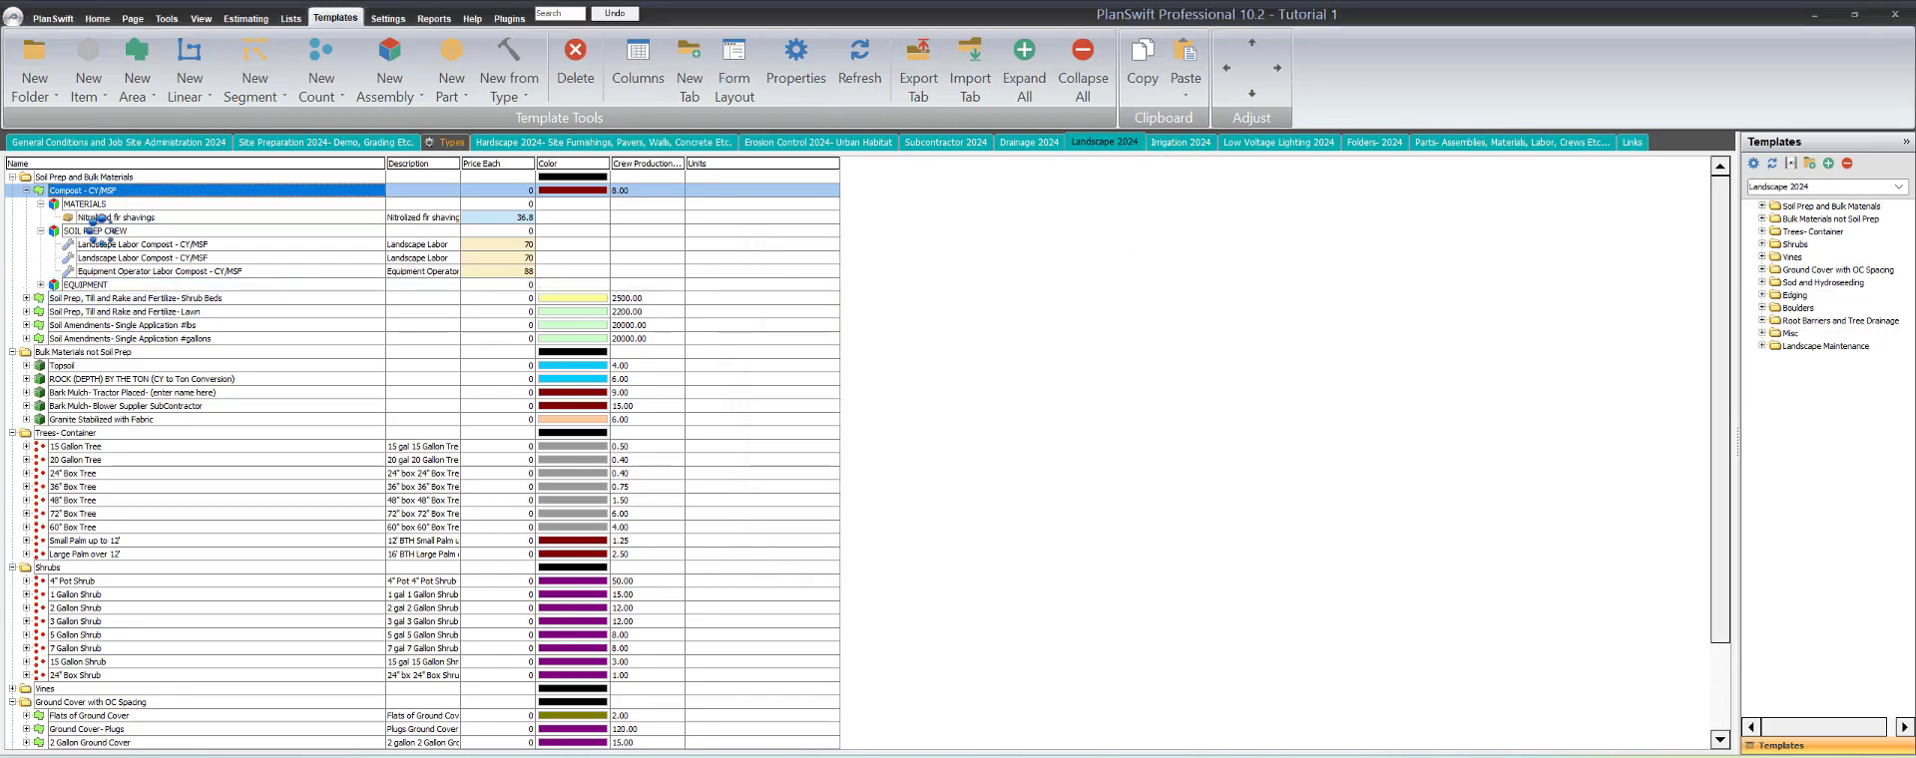
Step: In the Irrigation 2024 templates, move the Mainline folder below Mainline-Reclaimed Water Purple Pipe and place Mainline Pipe (In Sleeve) directly beneath Mainline
click(27, 180)
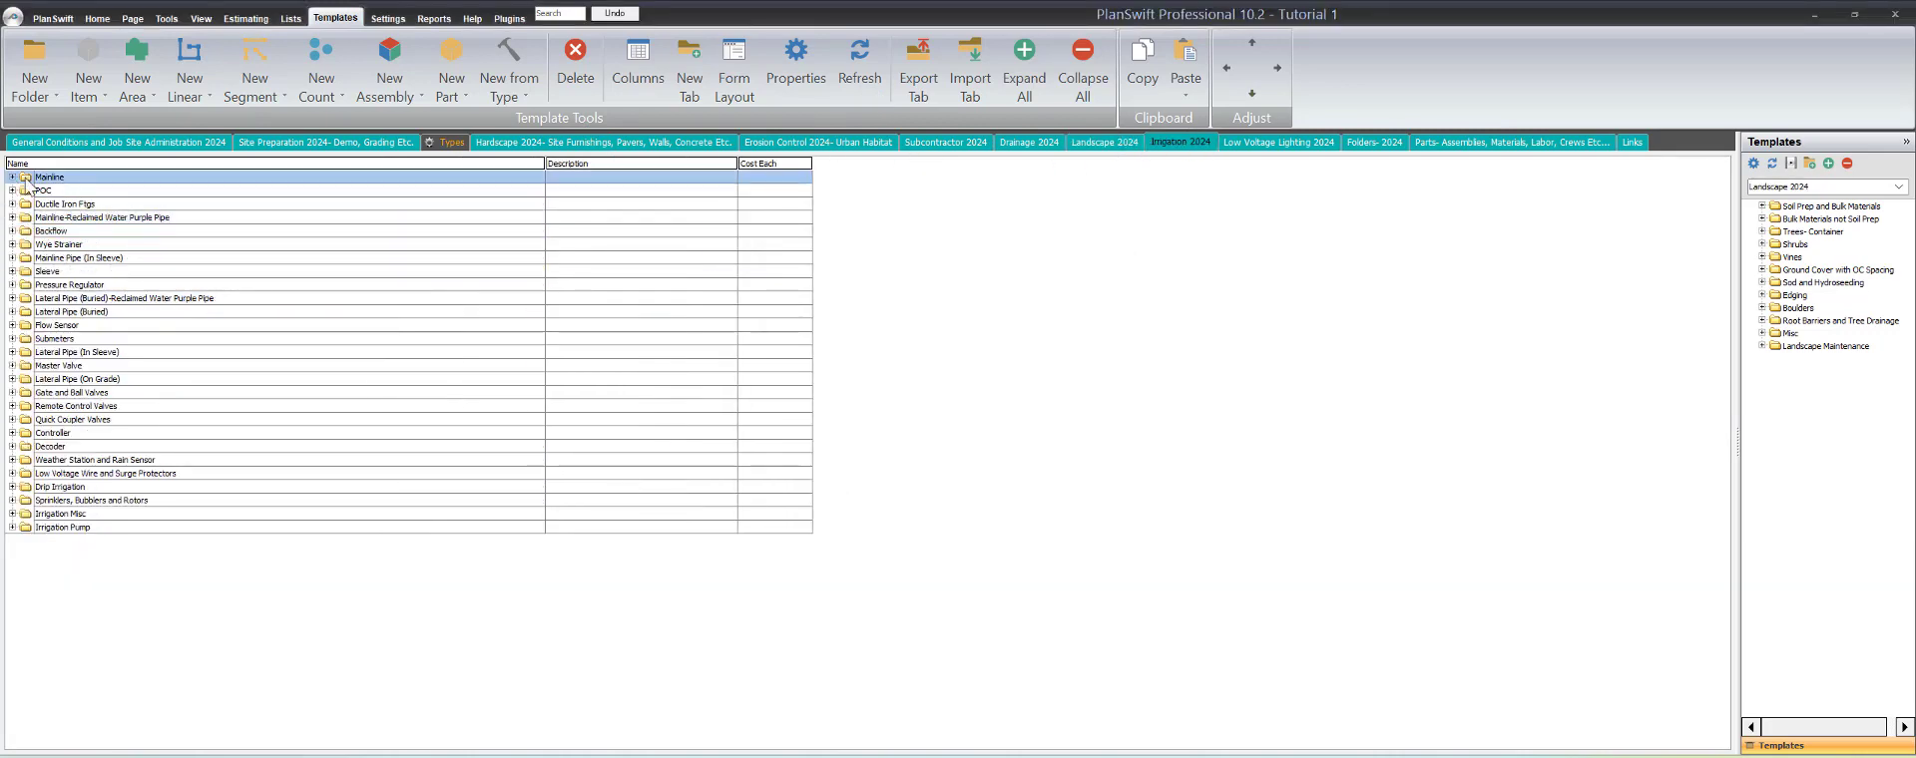
click(40, 180)
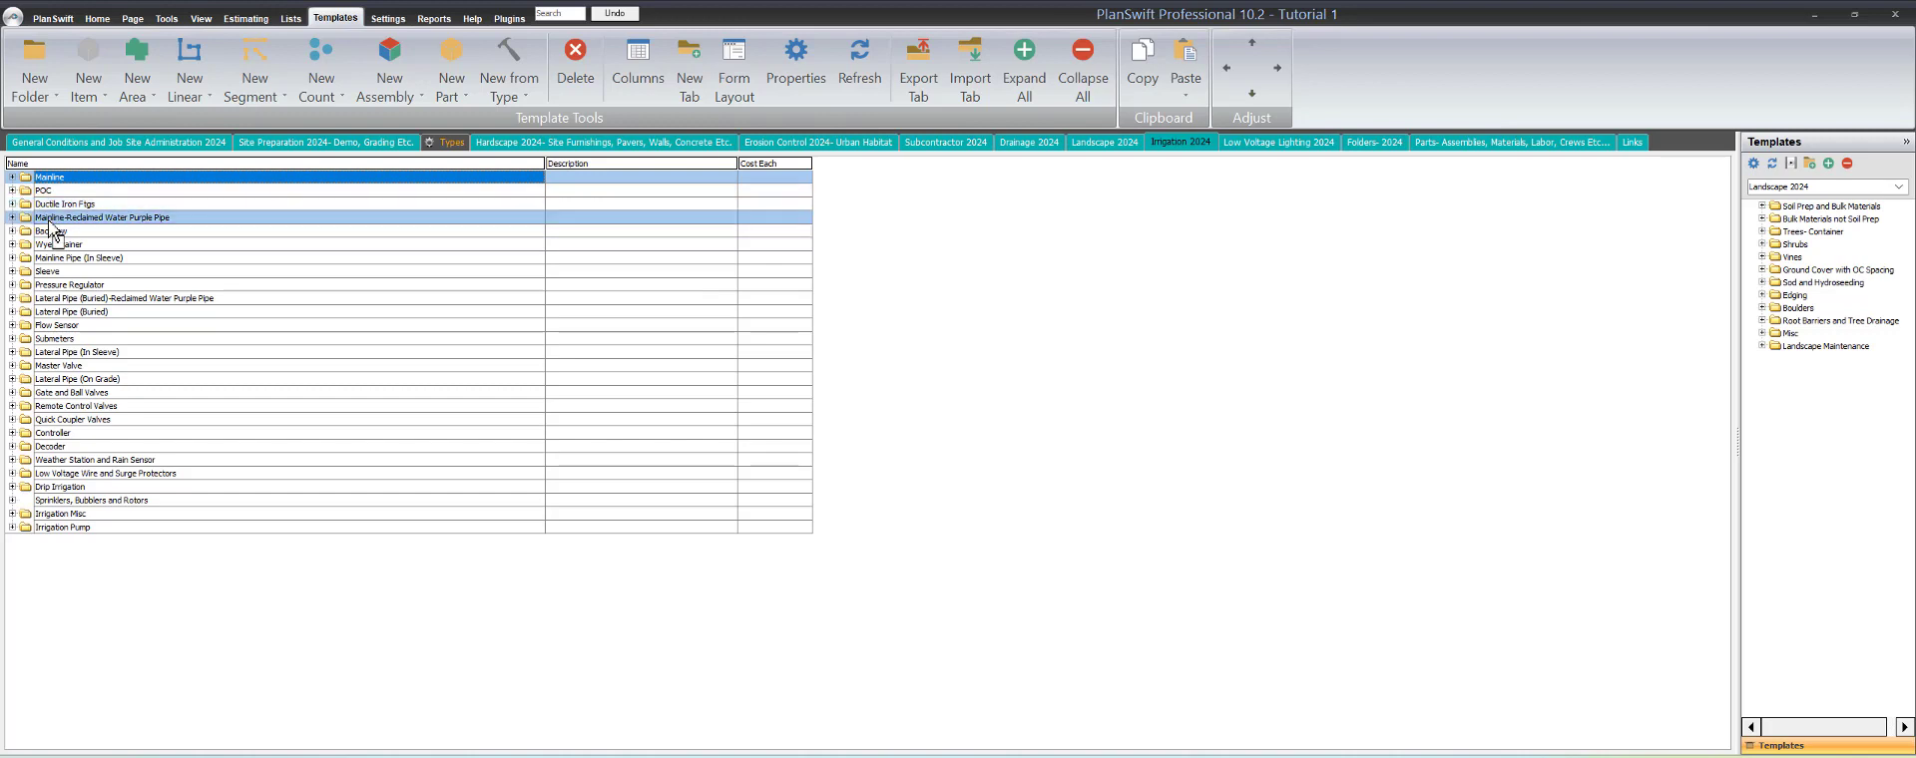
drag(52, 230, 115, 219)
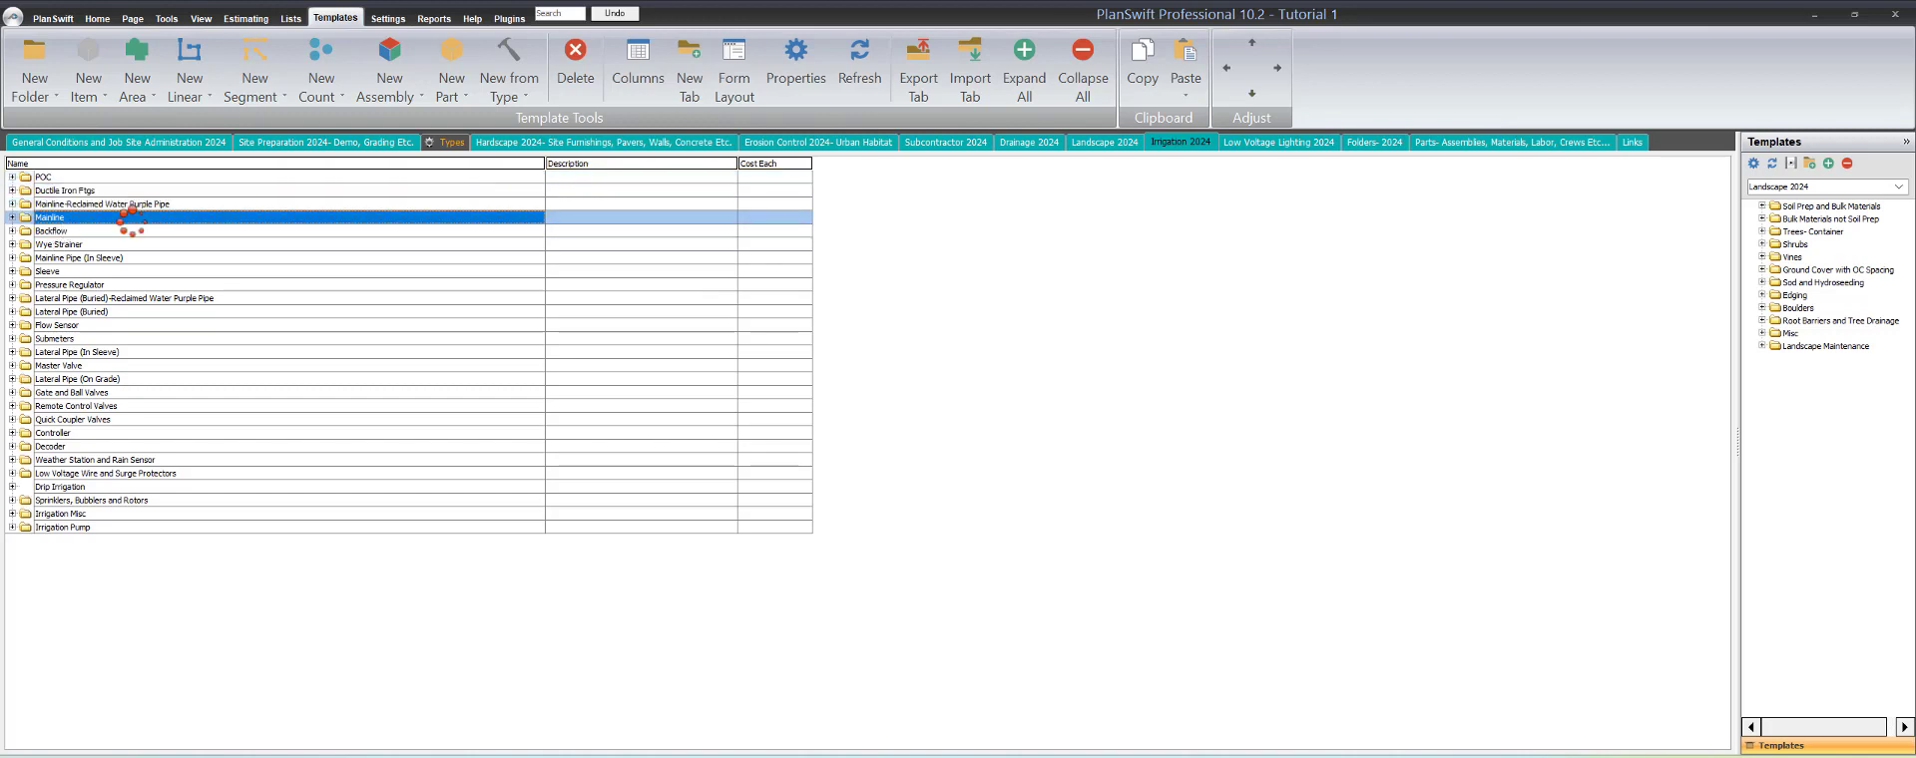
click(70, 257)
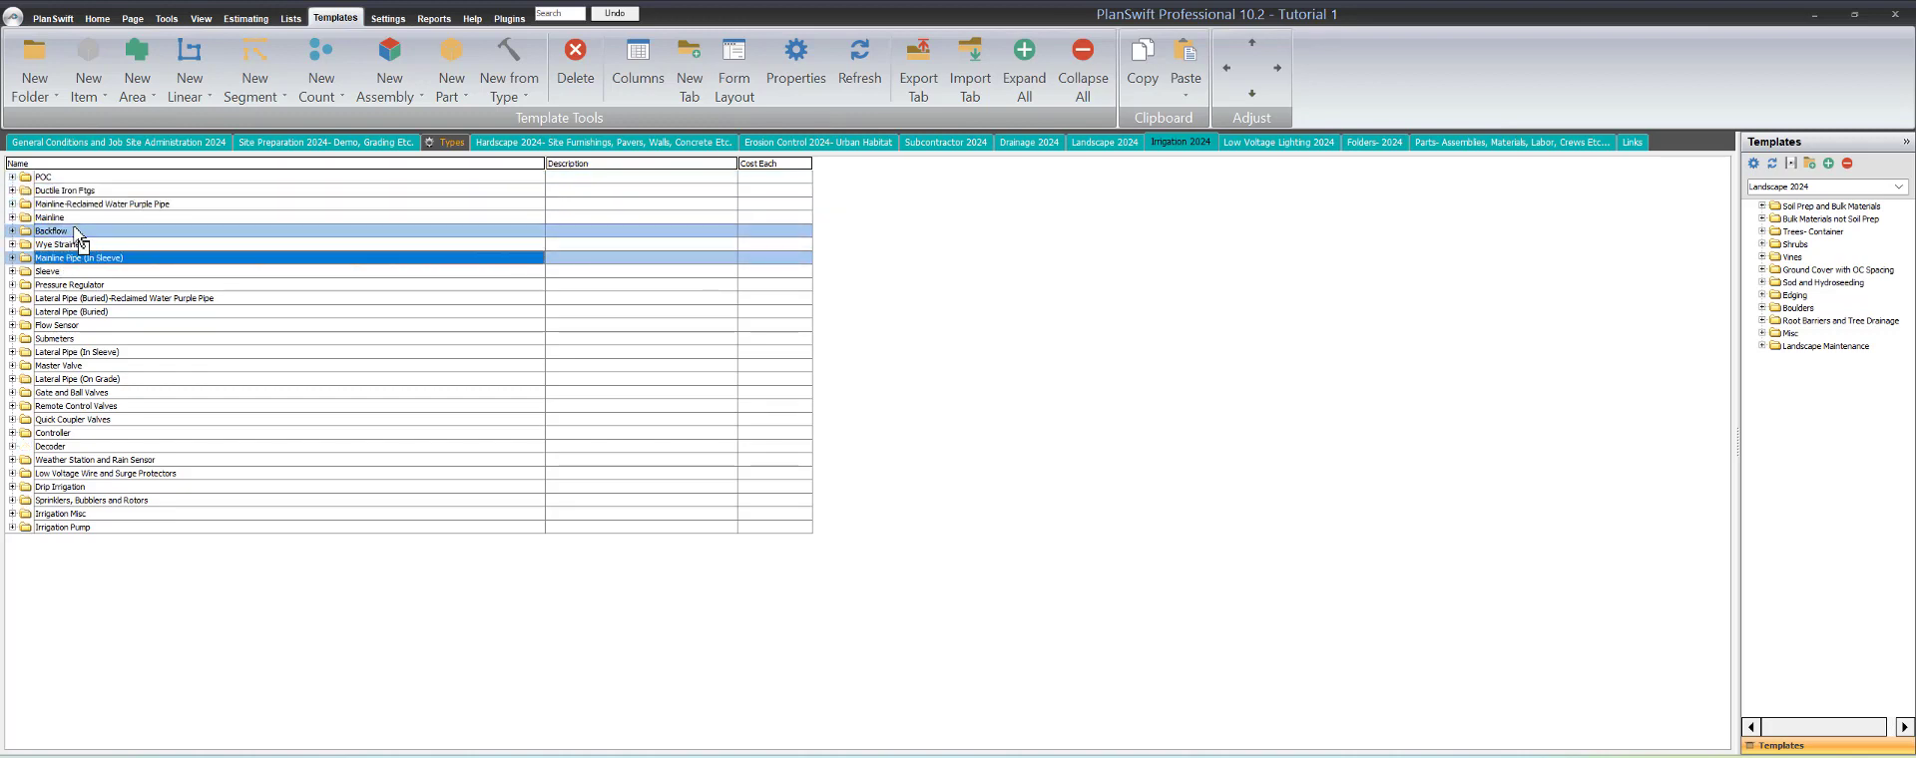
drag(78, 236, 75, 238)
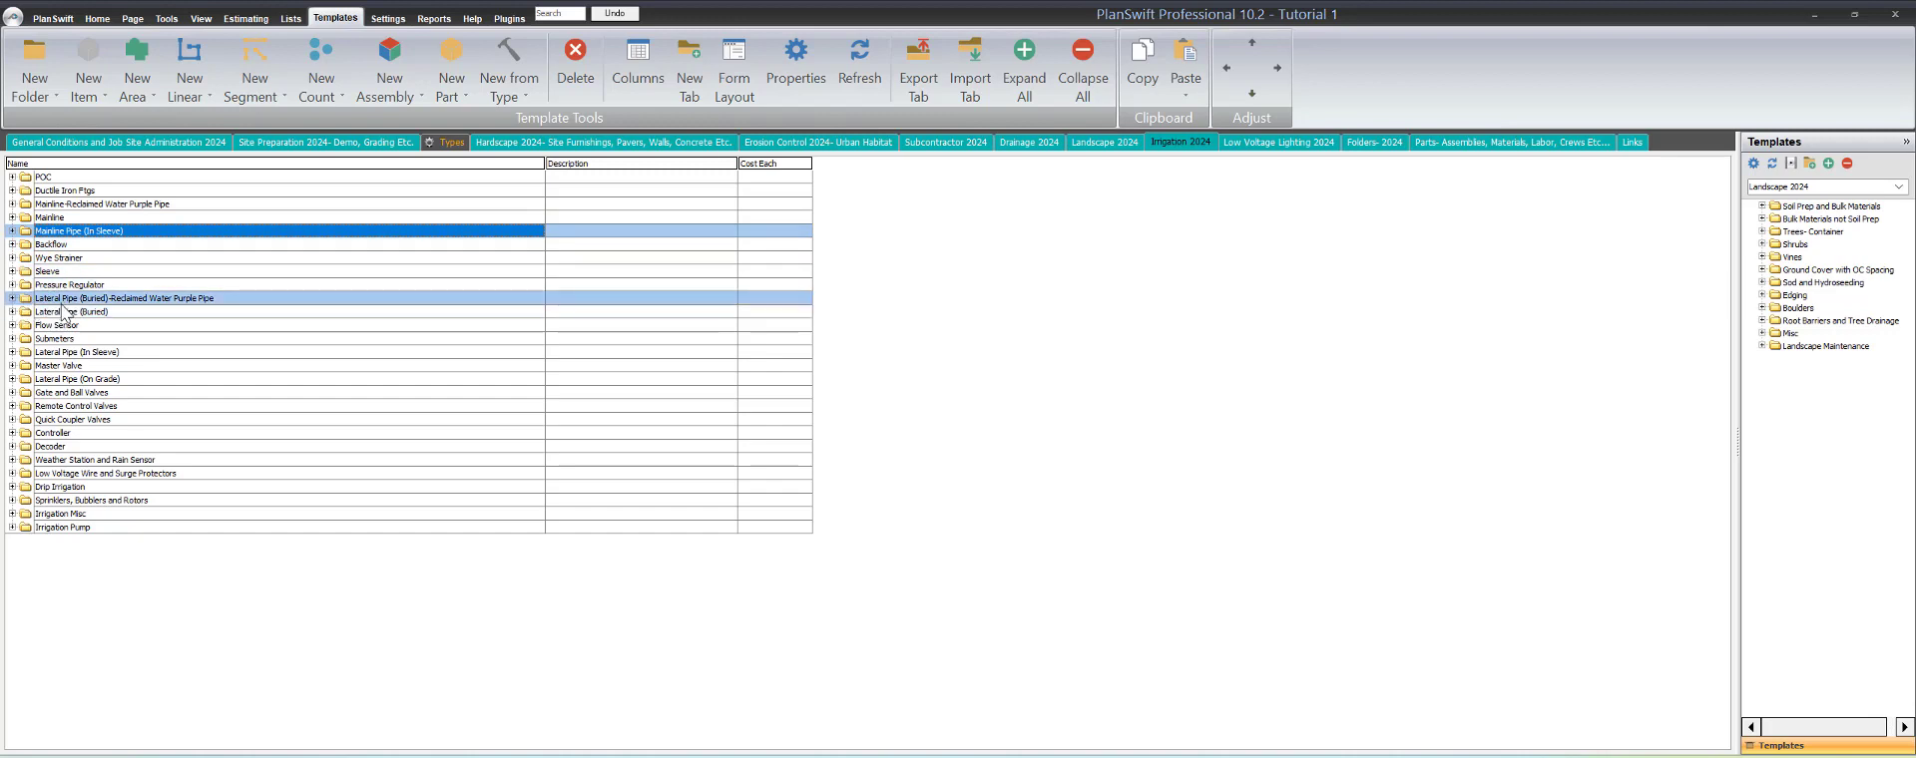
Step: Move the Lateral Pipe (In Sleeve) and Lateral Pipe (On Grade) folders directly beneath Lateral Pipe (Buried), in that order
drag(62, 354, 75, 330)
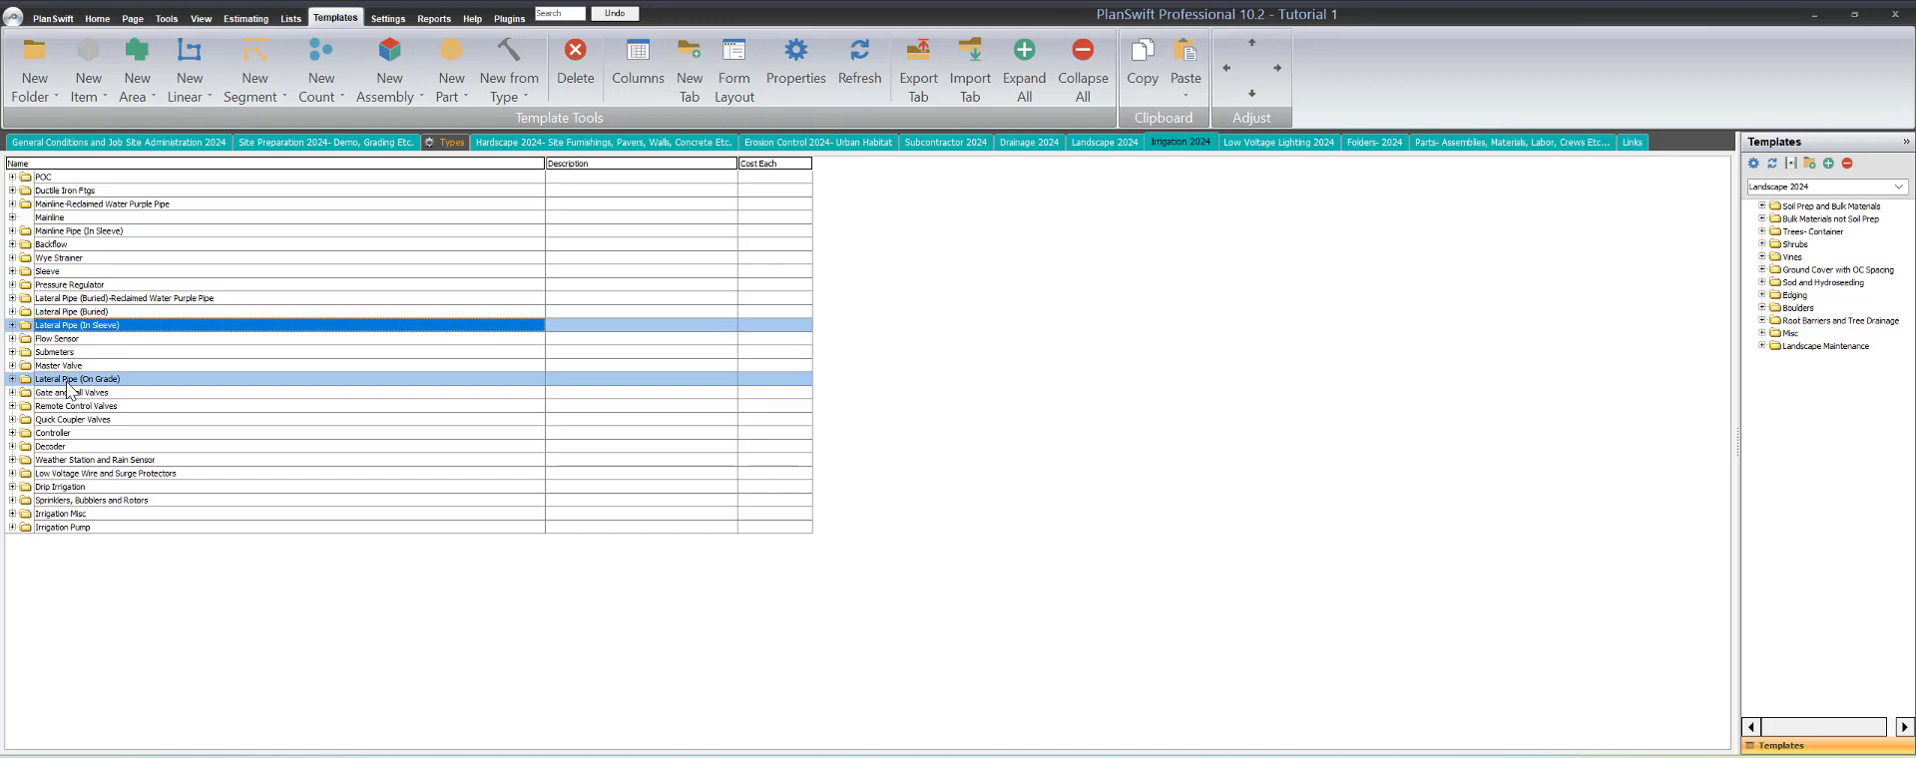
drag(68, 384, 75, 337)
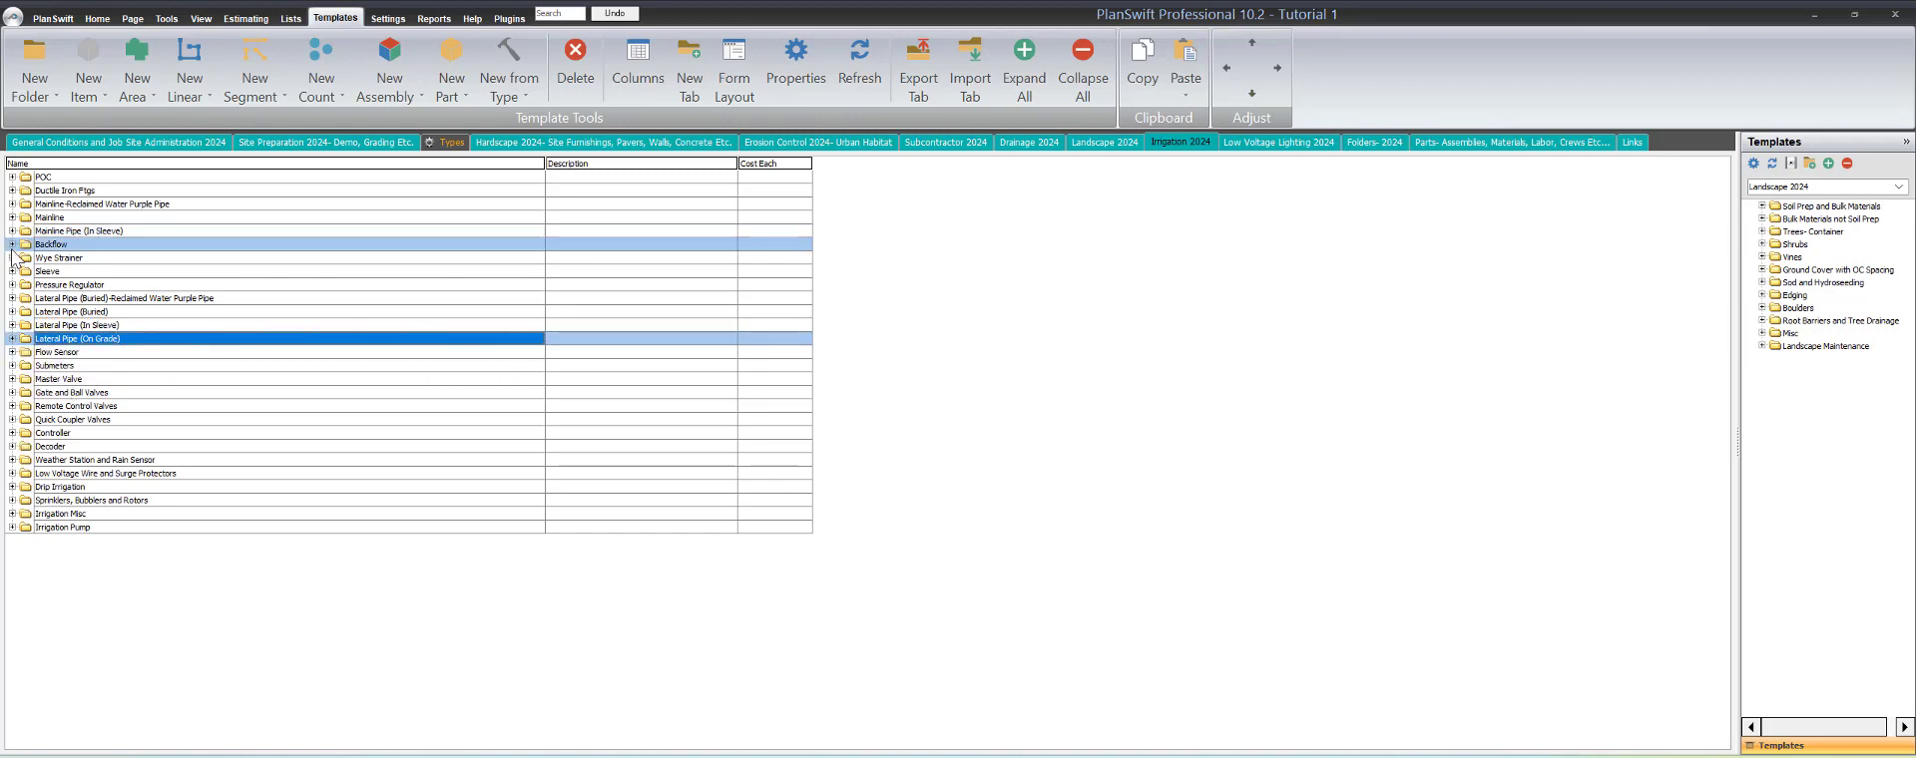
Step: Expand the Backflow folder in the irrigation templates to examine its assemblies
click(12, 243)
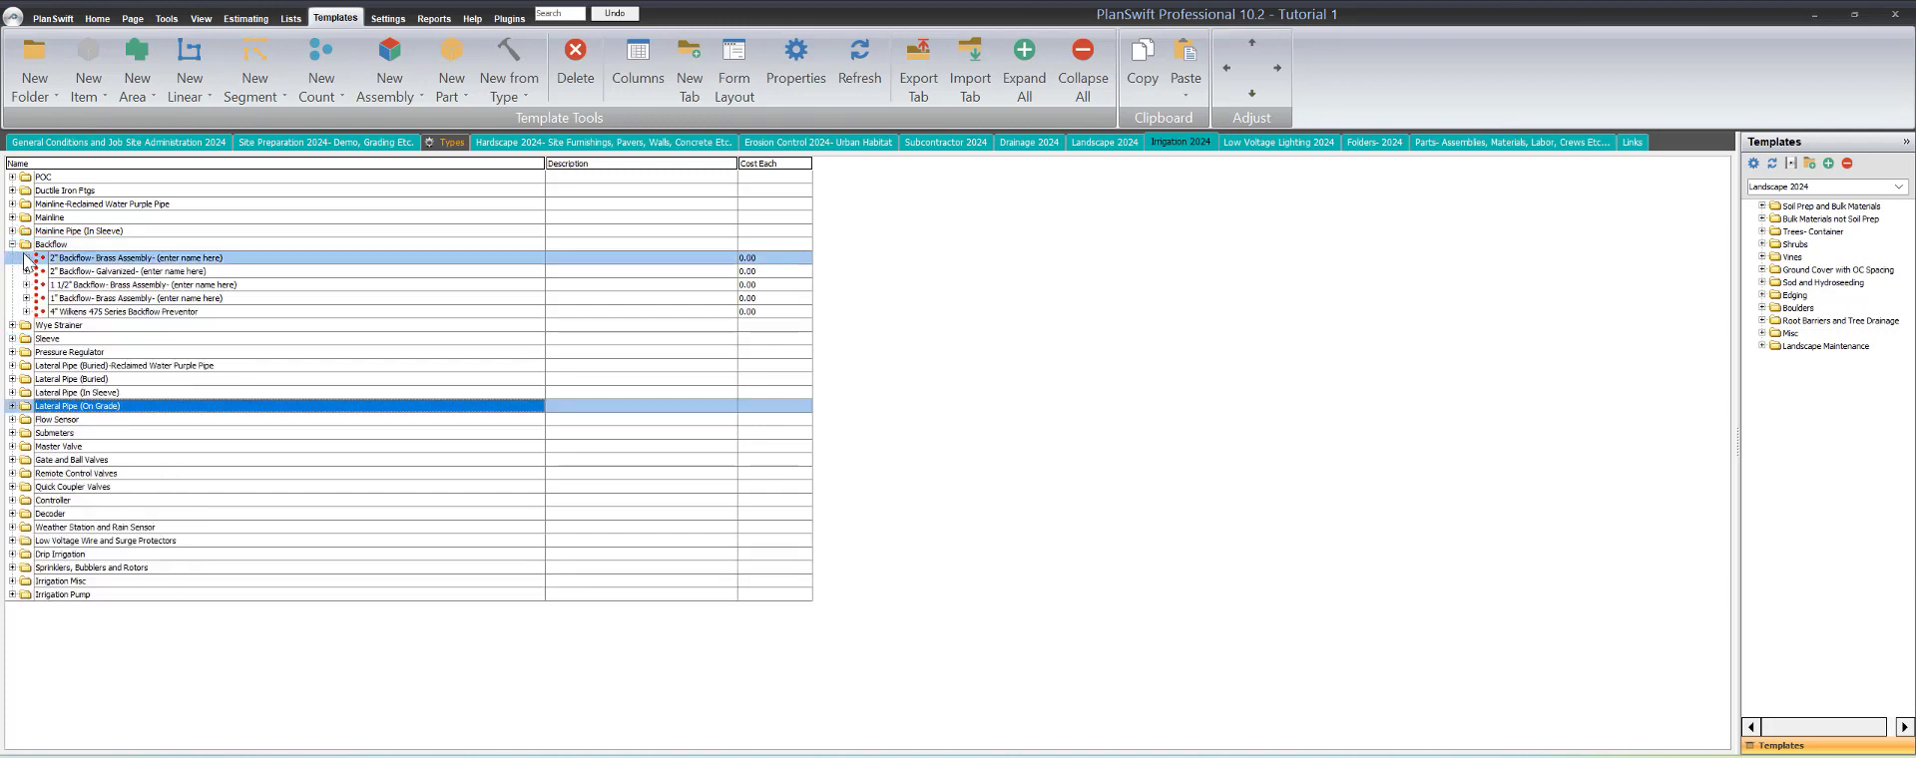